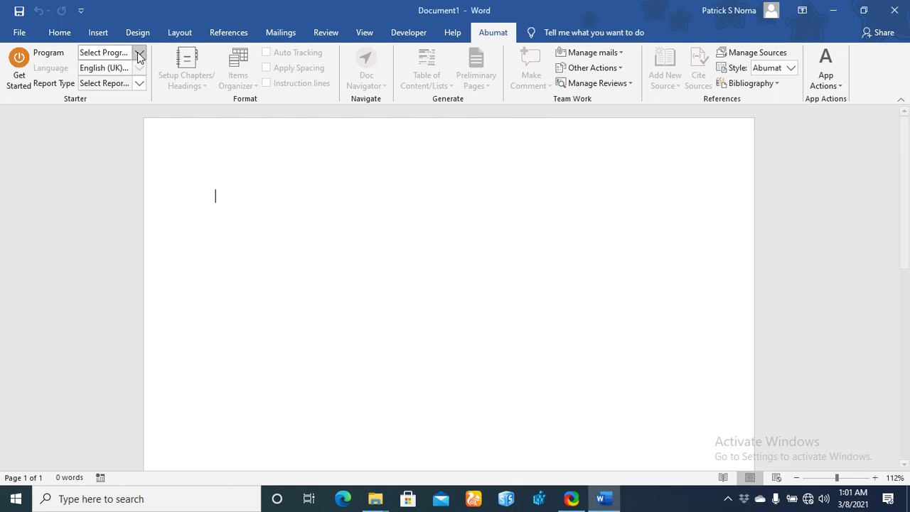
- Start a new Abumat report with program Master of Science and report type Full Report, accepting the selected options
click(139, 56)
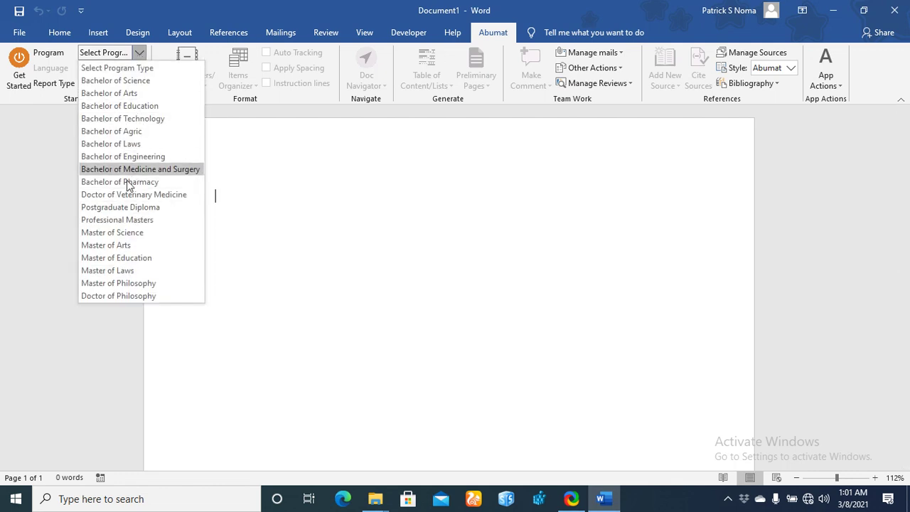
click(142, 235)
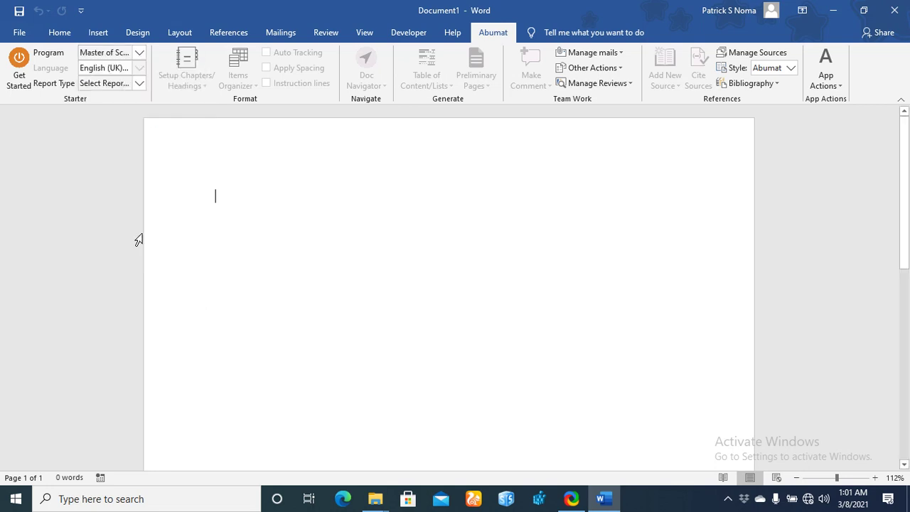
click(139, 84)
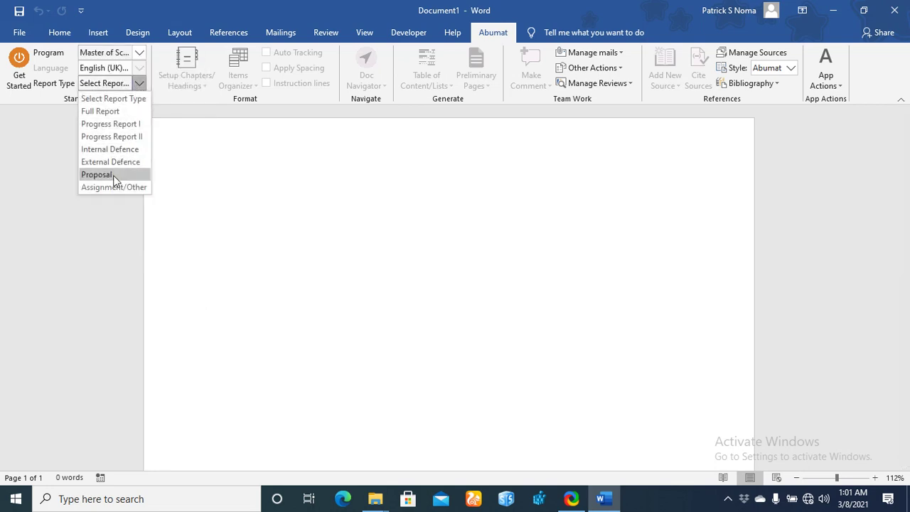
click(131, 113)
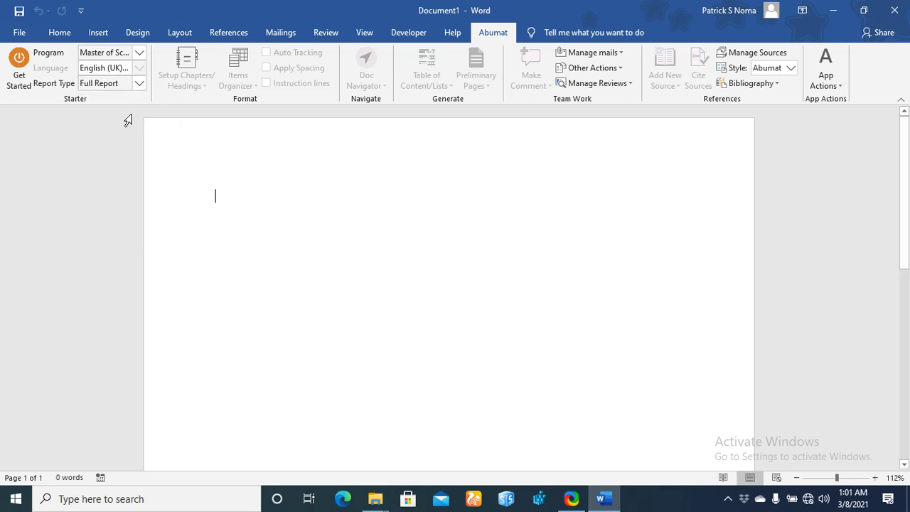
click(19, 79)
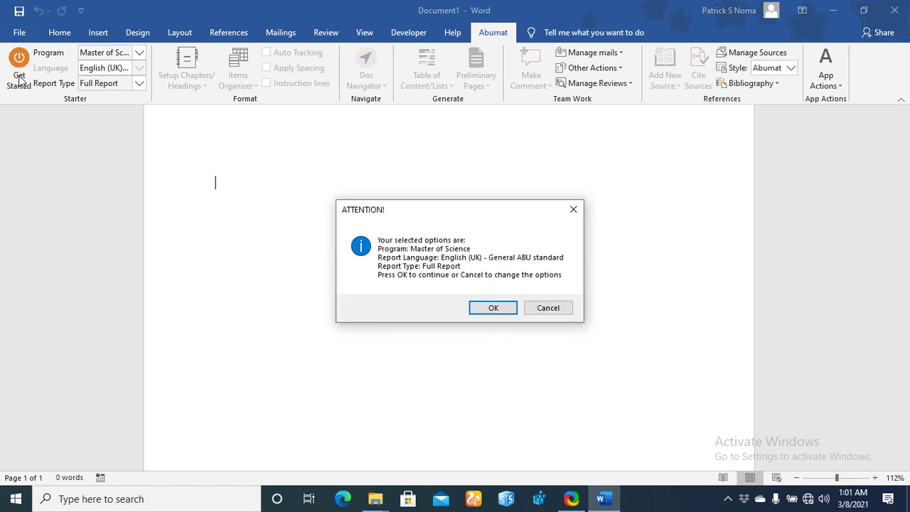
key(Return)
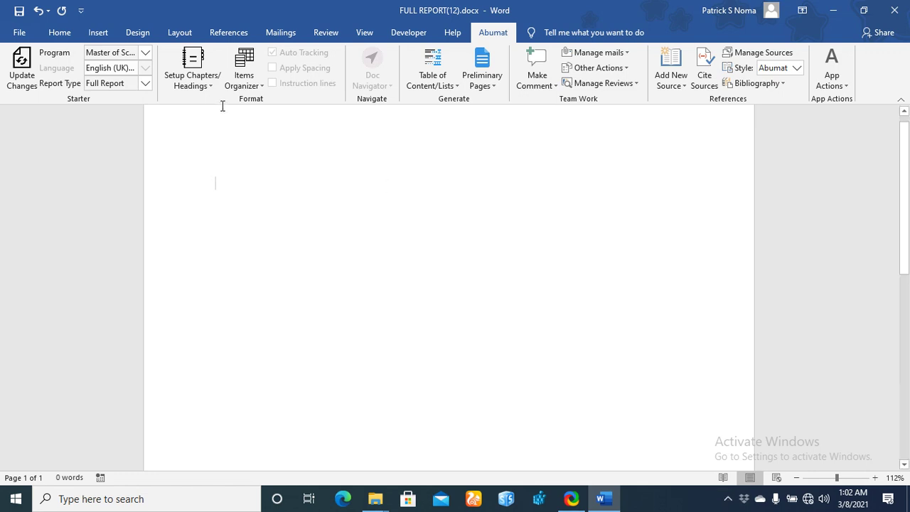
- Set up the chapters of the full report in the blank document
click(195, 82)
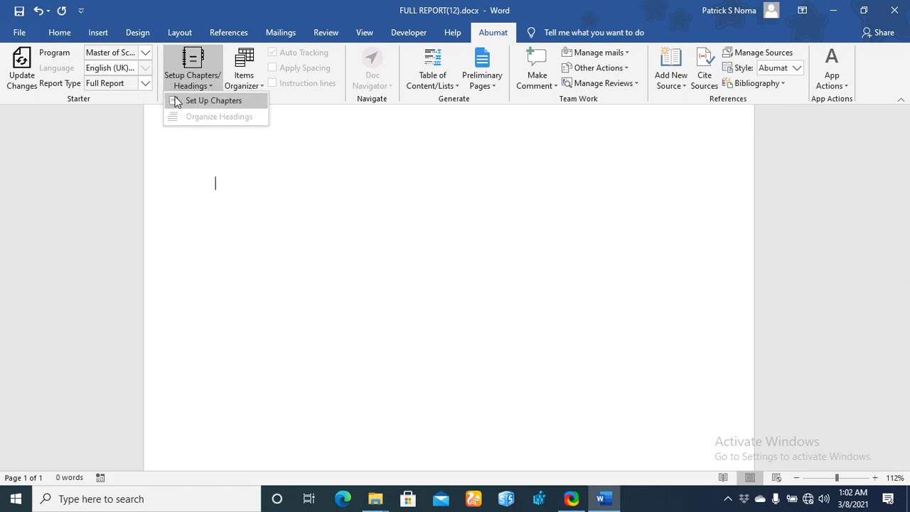
click(209, 103)
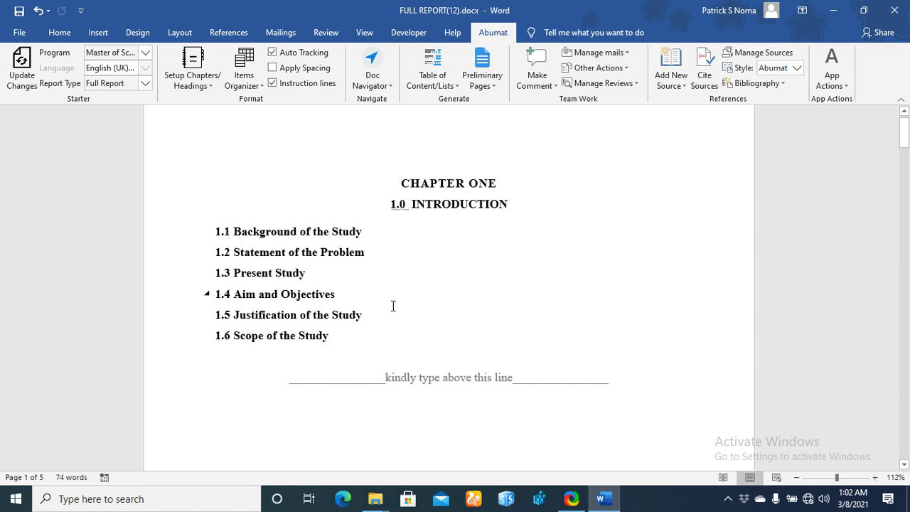
click(198, 78)
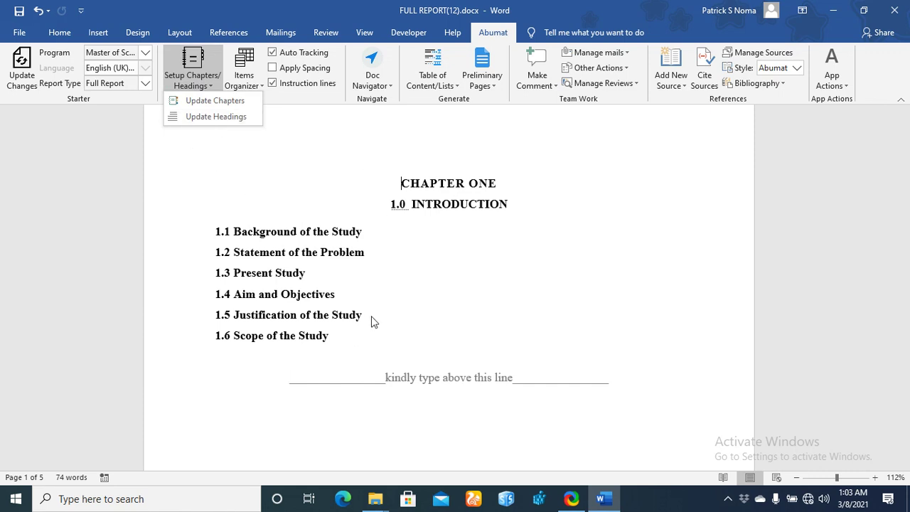
click(412, 321)
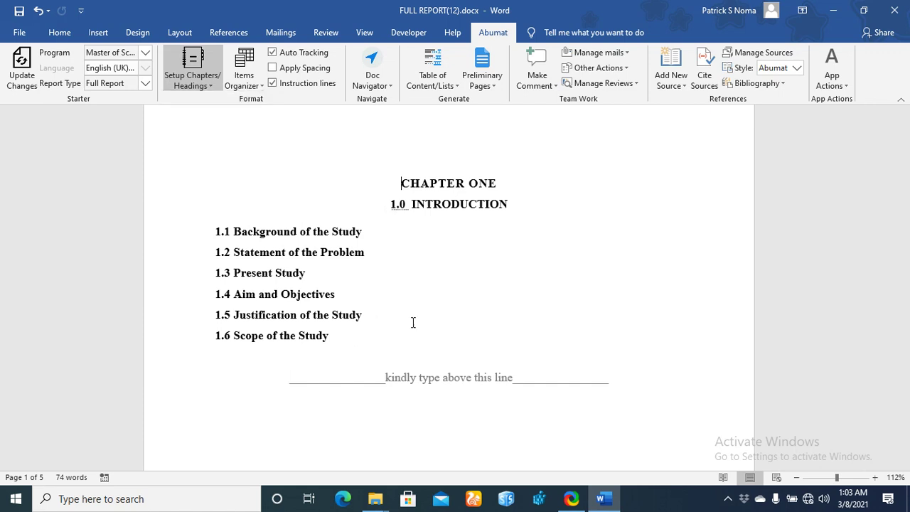
click(191, 88)
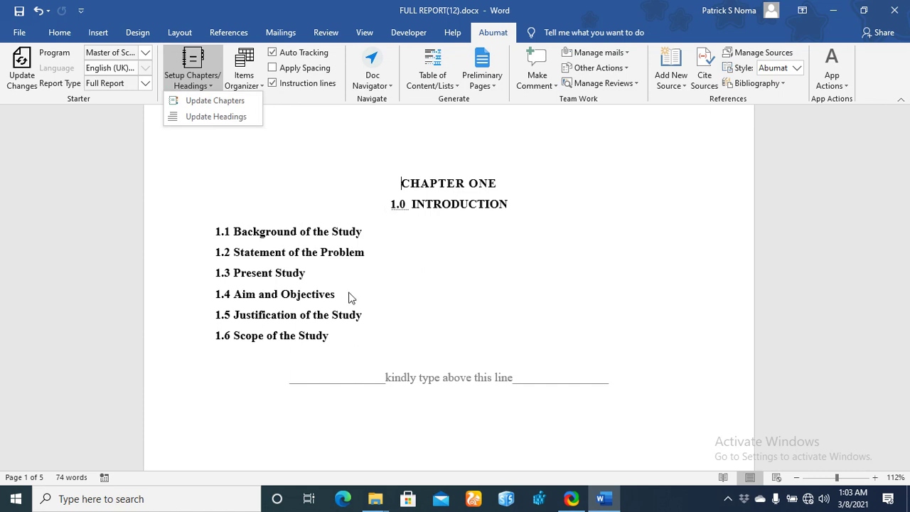
- Show the document map, jump between the chapter headings and chapter one subheadings, and close the map
click(371, 78)
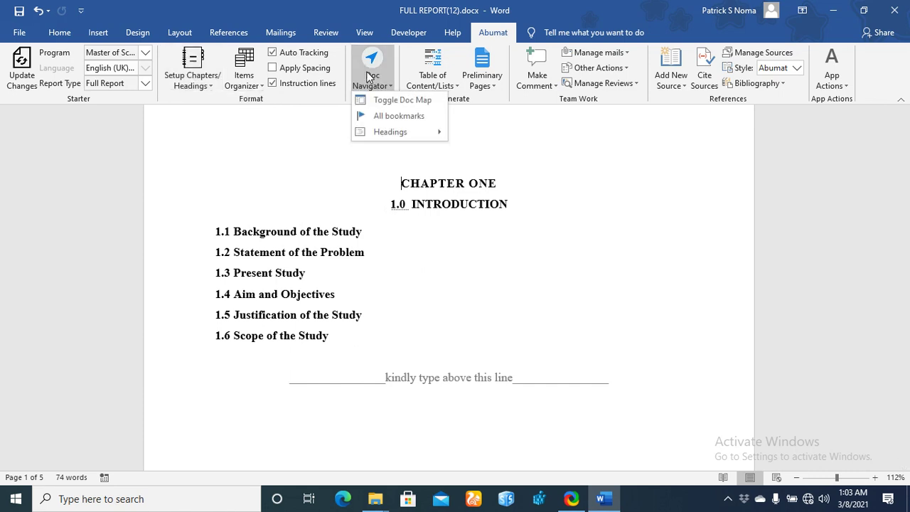
click(387, 103)
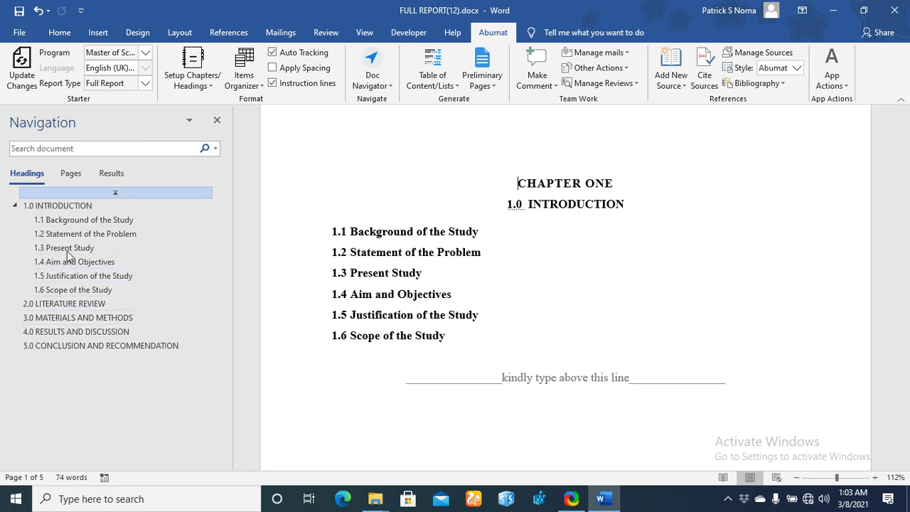
click(60, 275)
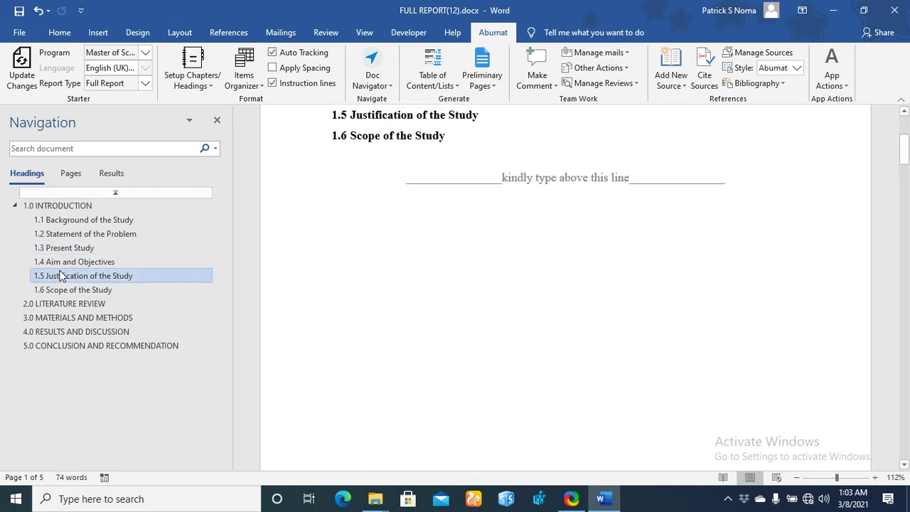
click(65, 233)
click(70, 280)
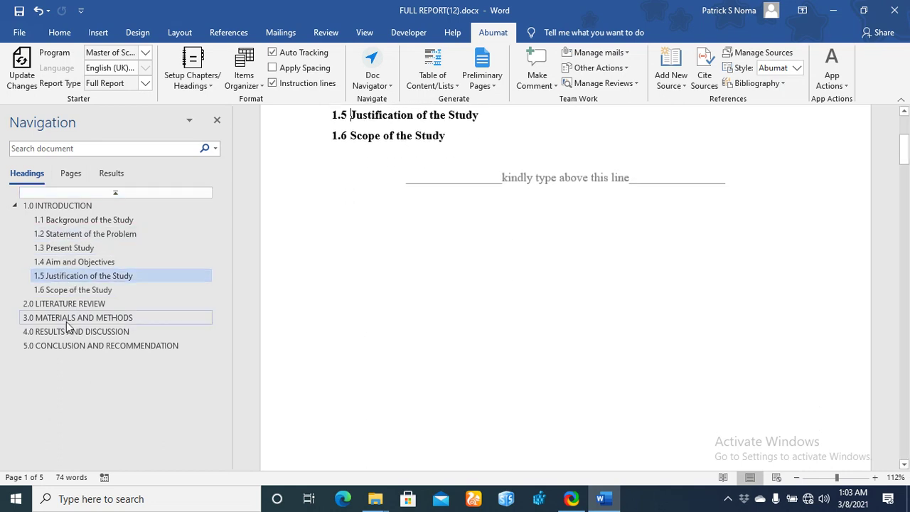
click(68, 321)
click(68, 331)
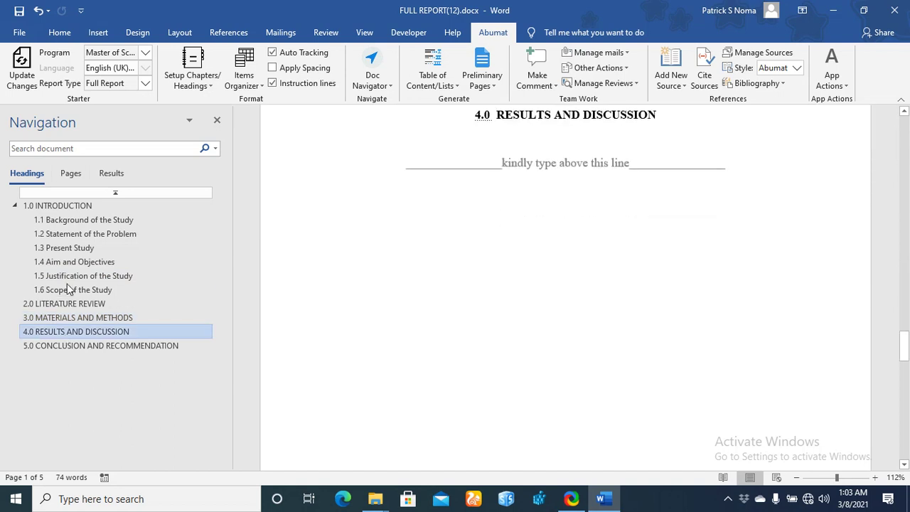
click(69, 289)
click(67, 236)
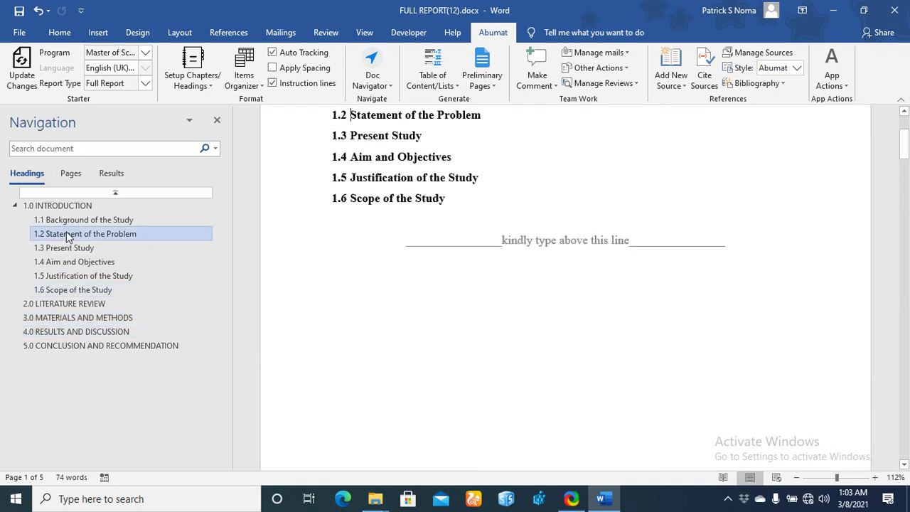
click(68, 277)
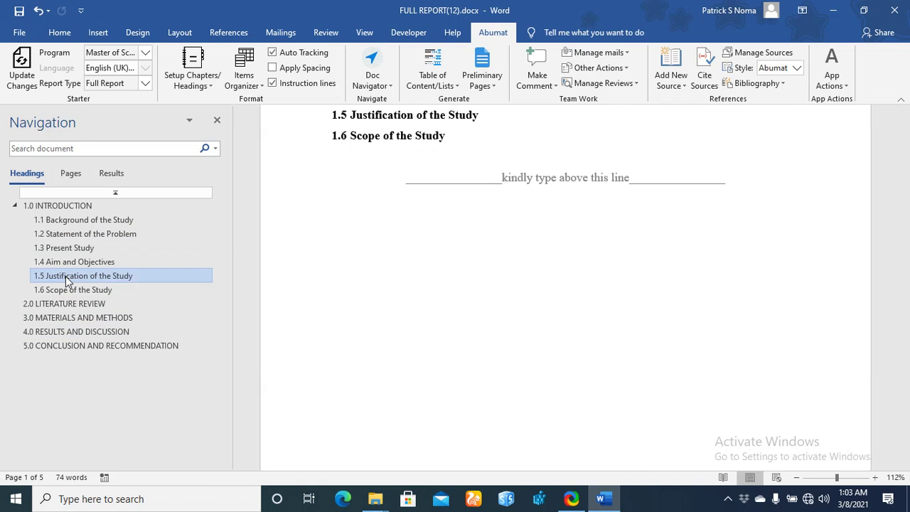
click(69, 306)
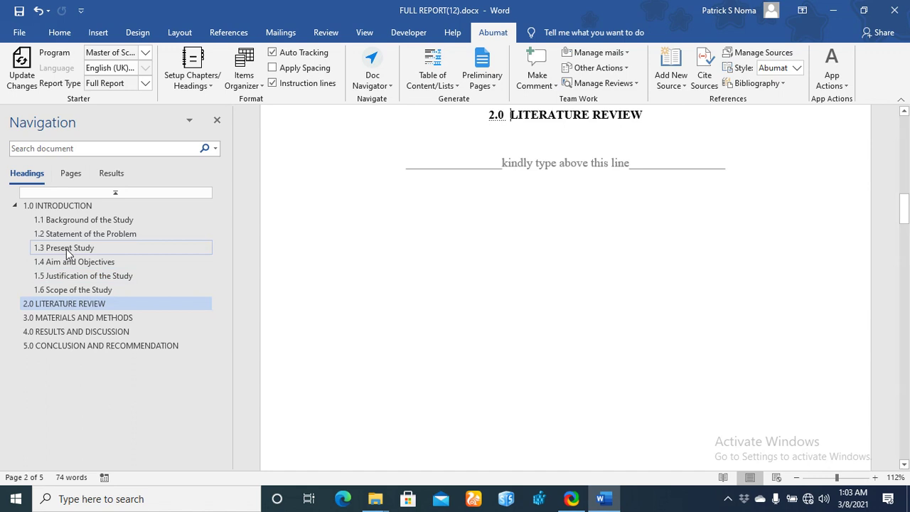
click(66, 263)
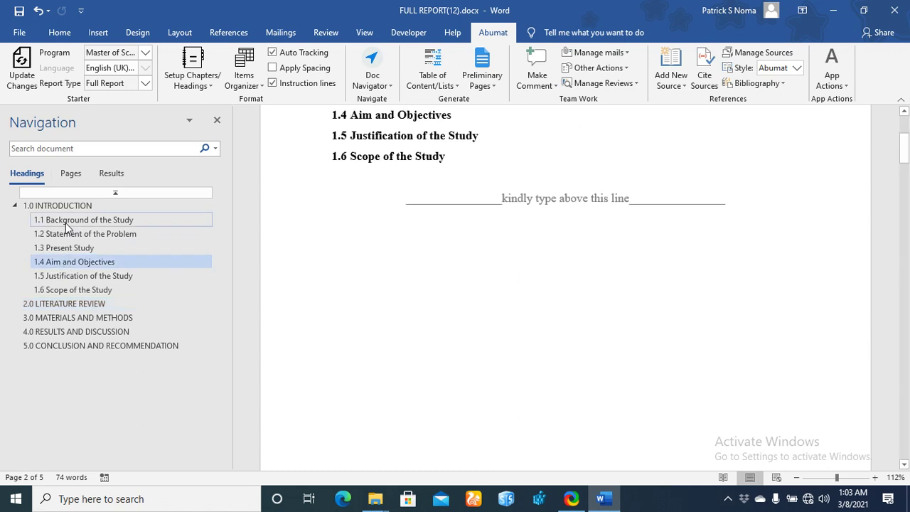
click(66, 223)
click(65, 277)
click(66, 318)
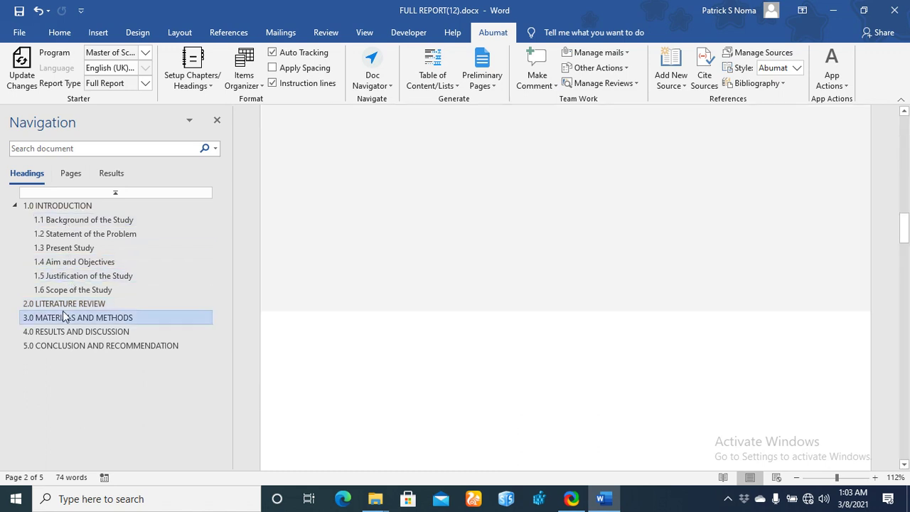
click(218, 121)
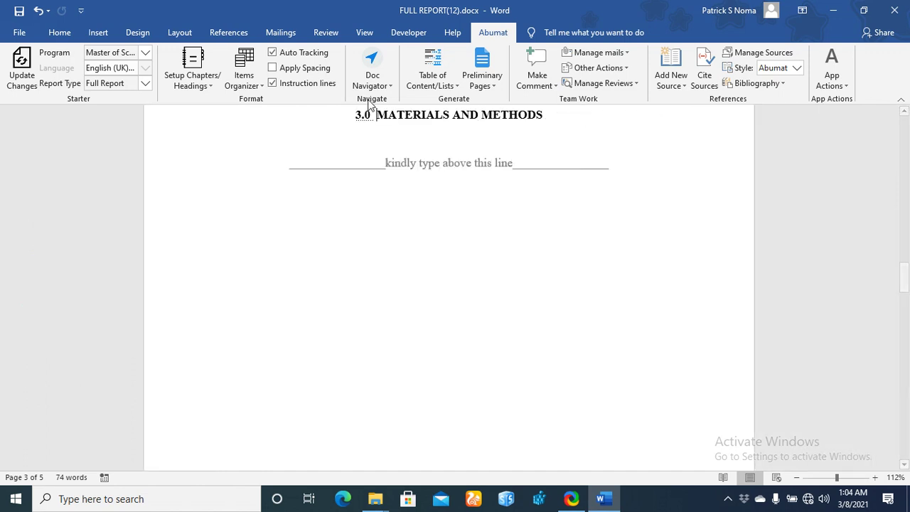
- Collapse all headings, and expand only 1.0 Introduction and its 1.2 Statement of the Problem subheading
click(369, 86)
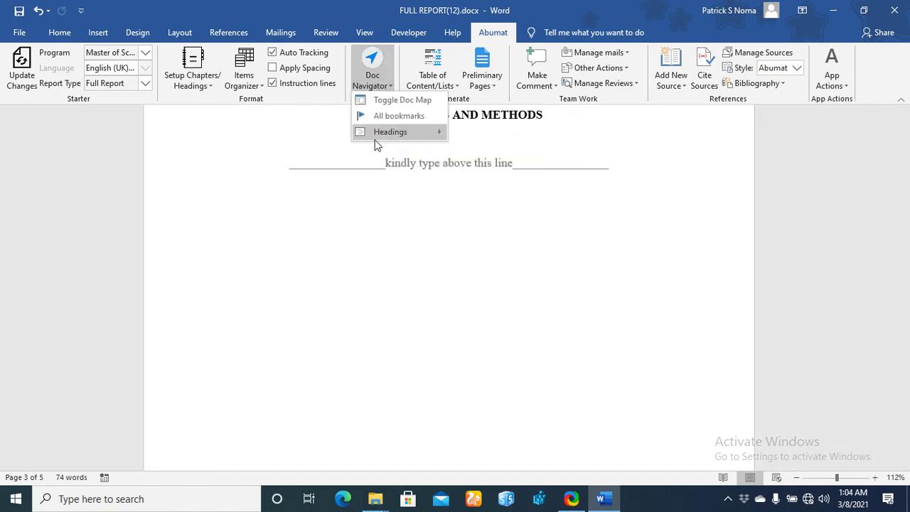
mouse_move(414, 136)
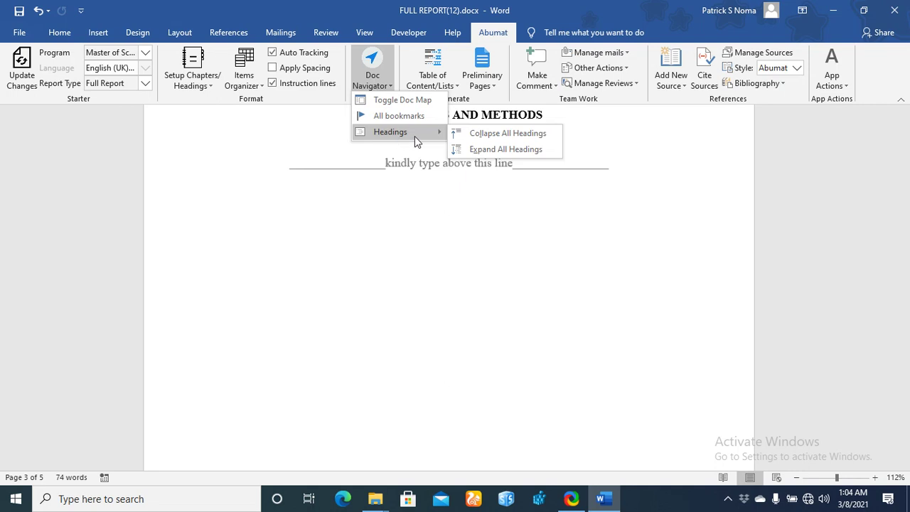
click(489, 136)
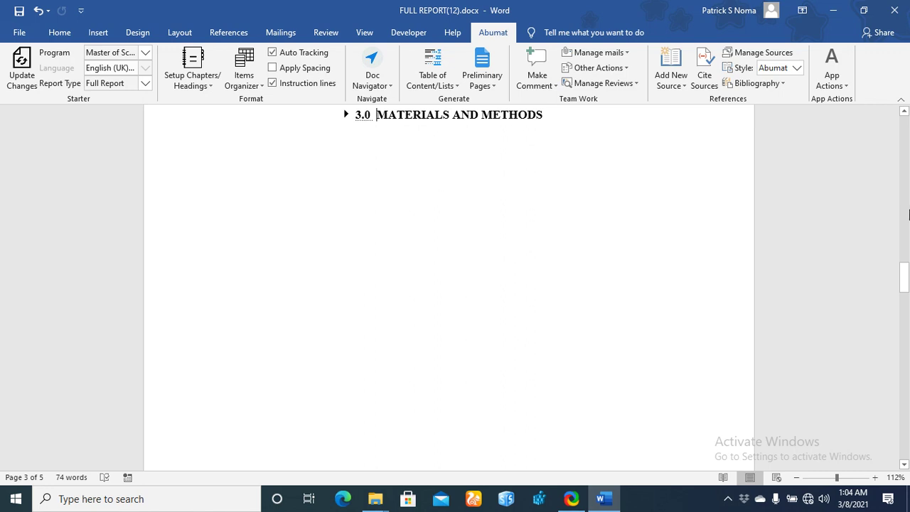
drag(905, 260, 905, 138)
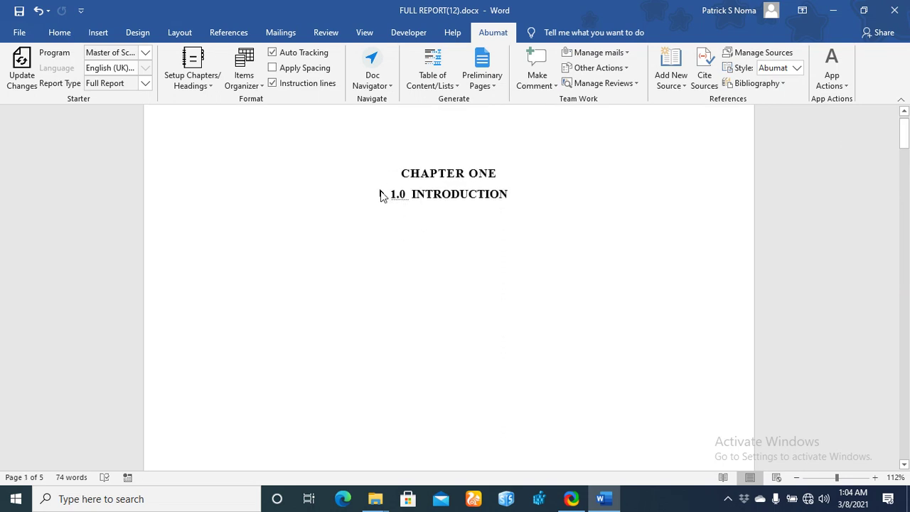
click(381, 196)
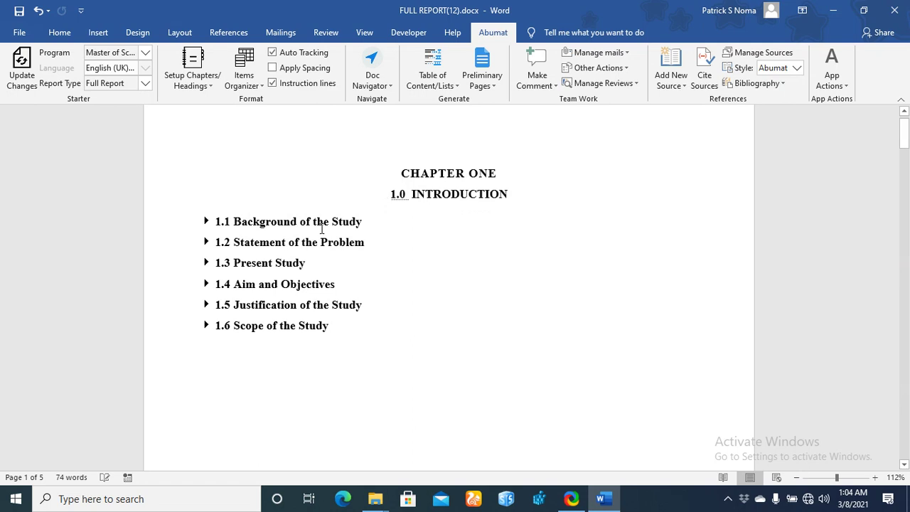
click(207, 243)
- Expand all headings in the document
click(384, 83)
mouse_move(387, 135)
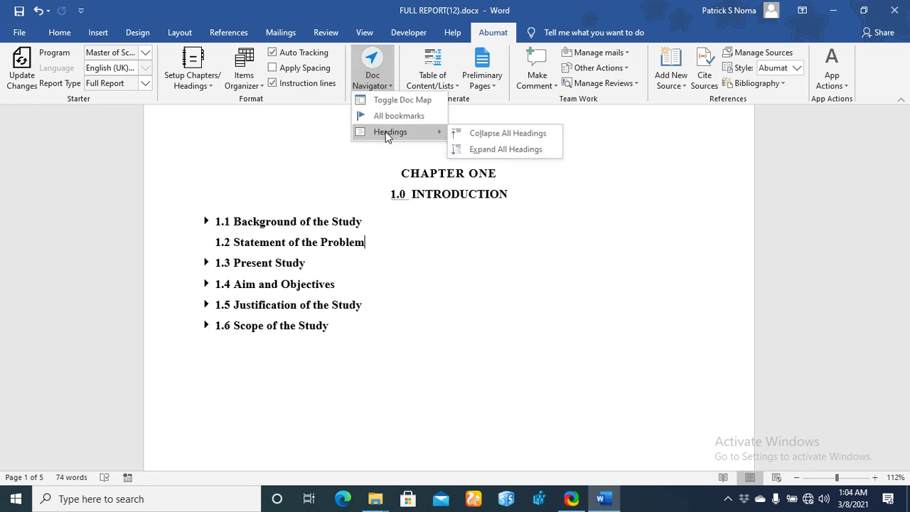
click(486, 151)
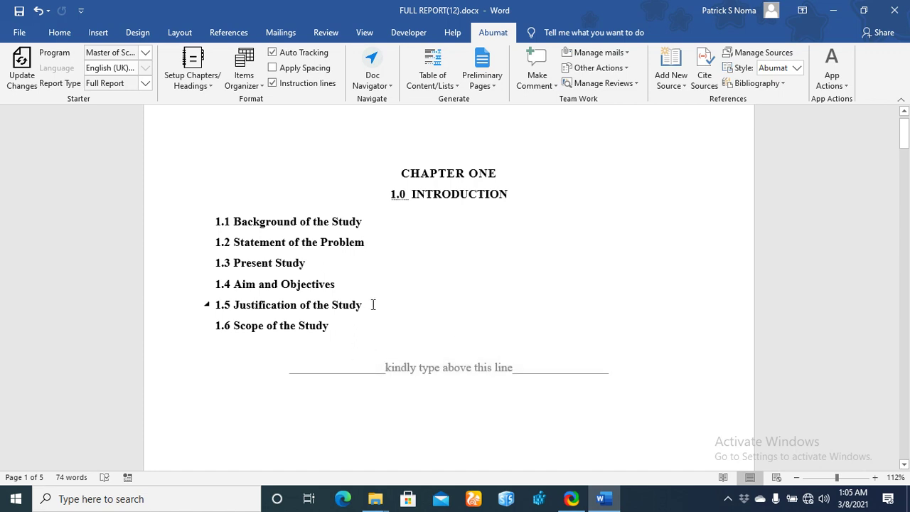
- Turn the instruction lines in the chapters off and back on
click(271, 83)
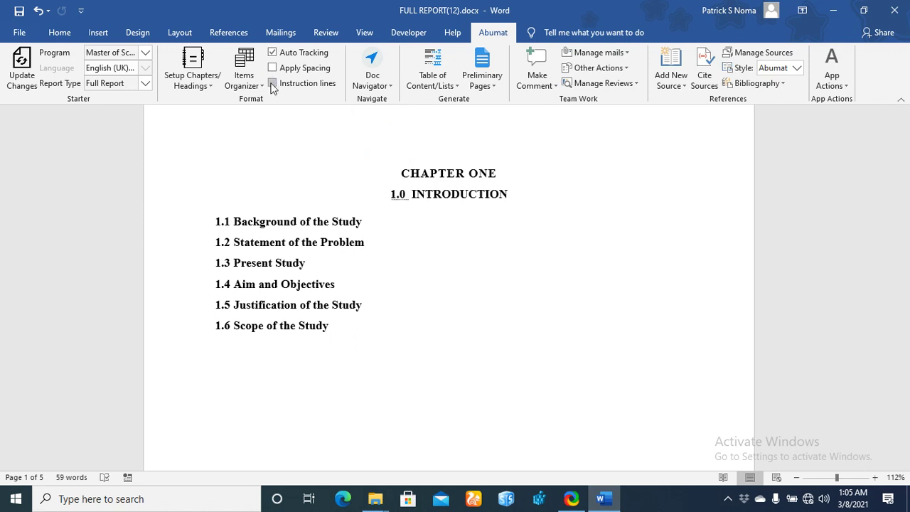
click(271, 83)
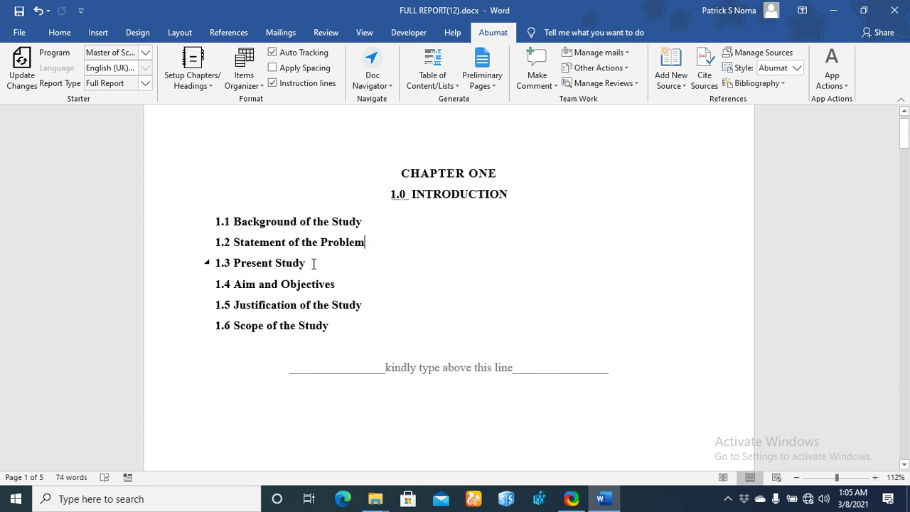
click(248, 85)
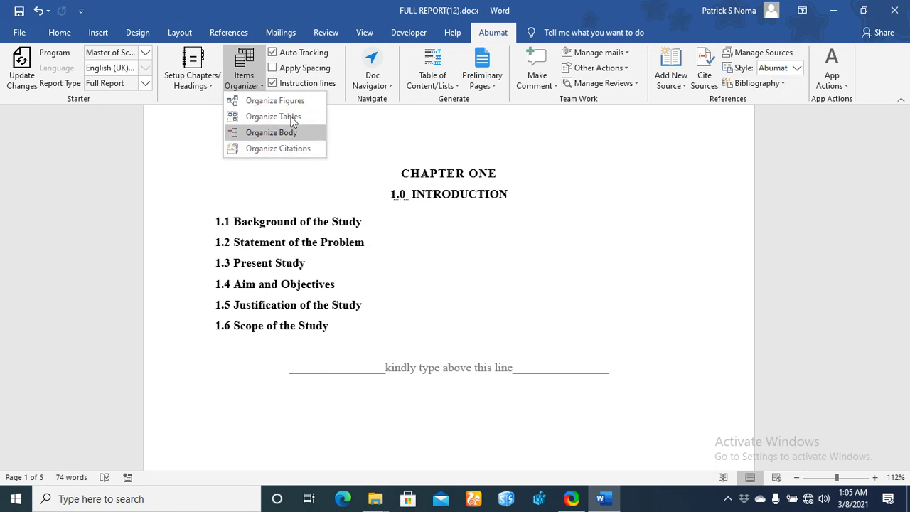
click(409, 270)
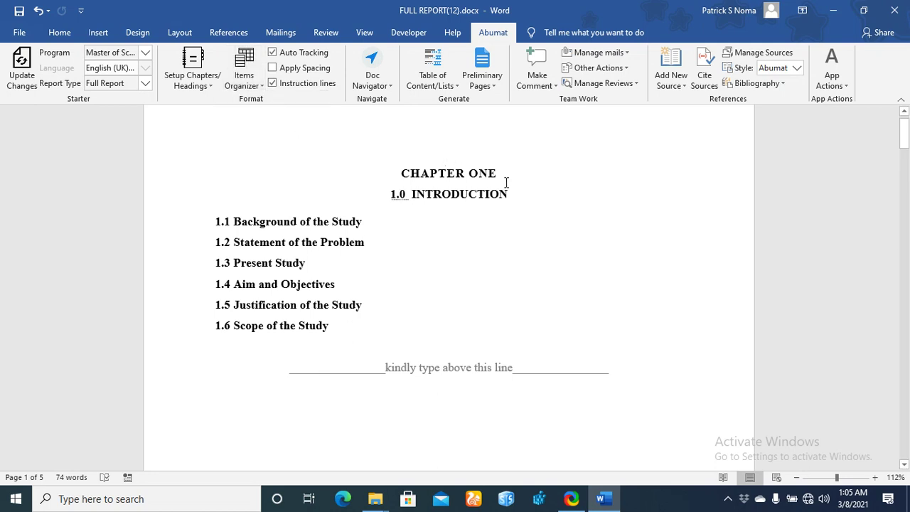
click(432, 80)
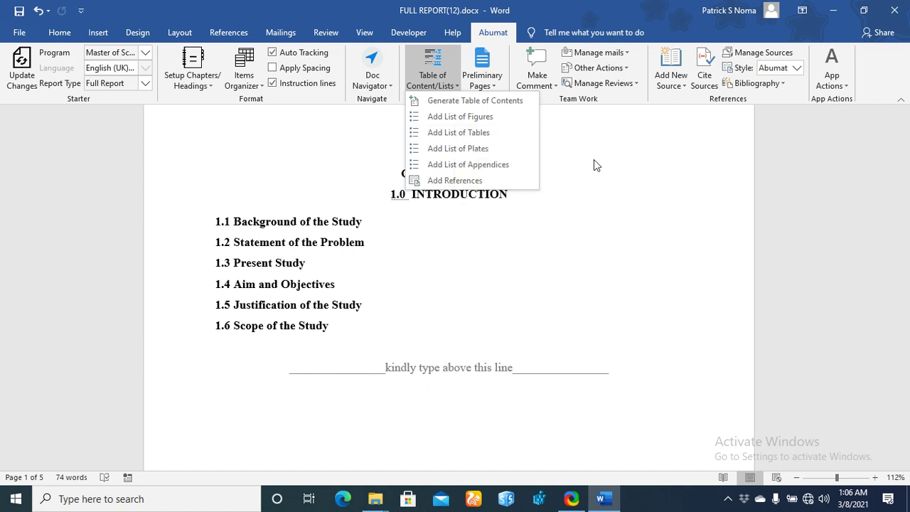
click(413, 55)
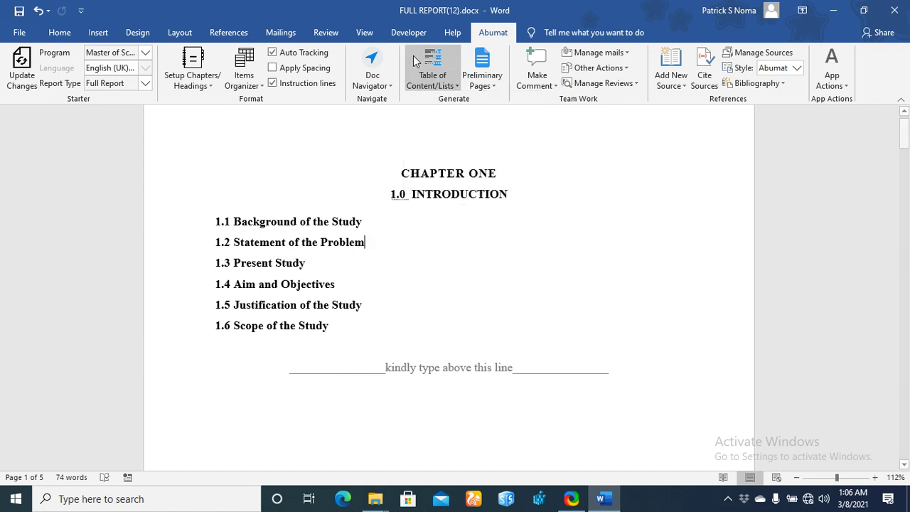
- Show the Report Details form for generating the preliminary pages, and close it without filling it in
click(495, 84)
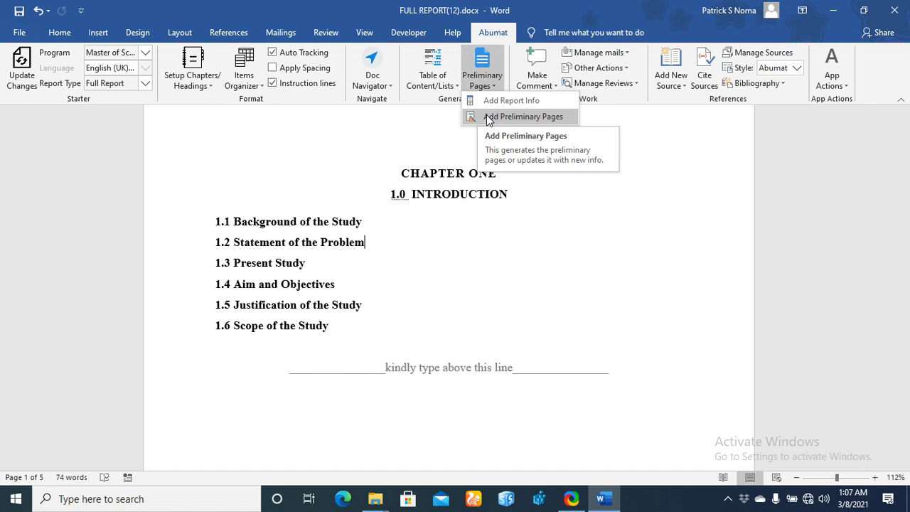
click(505, 103)
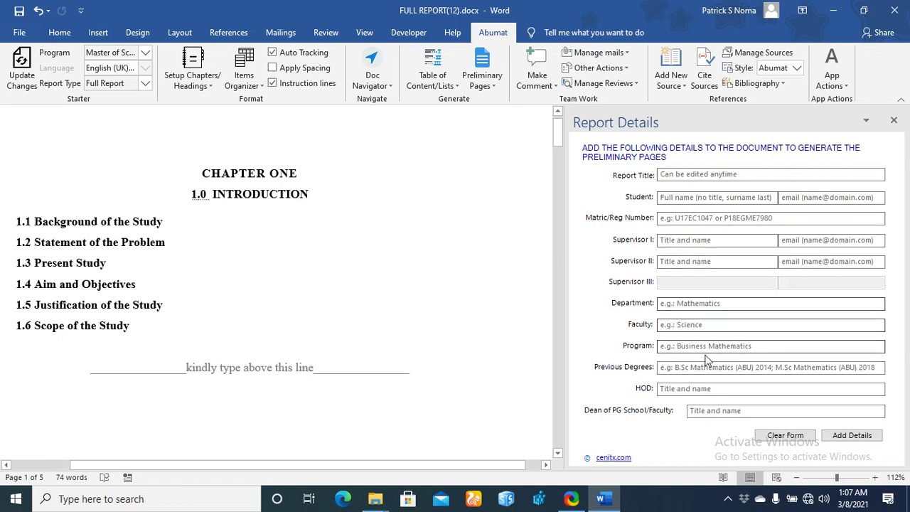
click(894, 121)
click(480, 84)
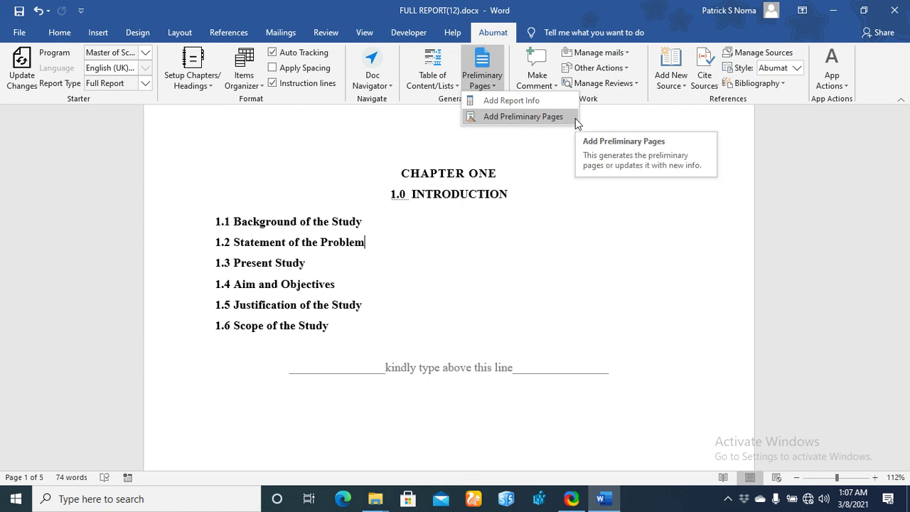
click(548, 254)
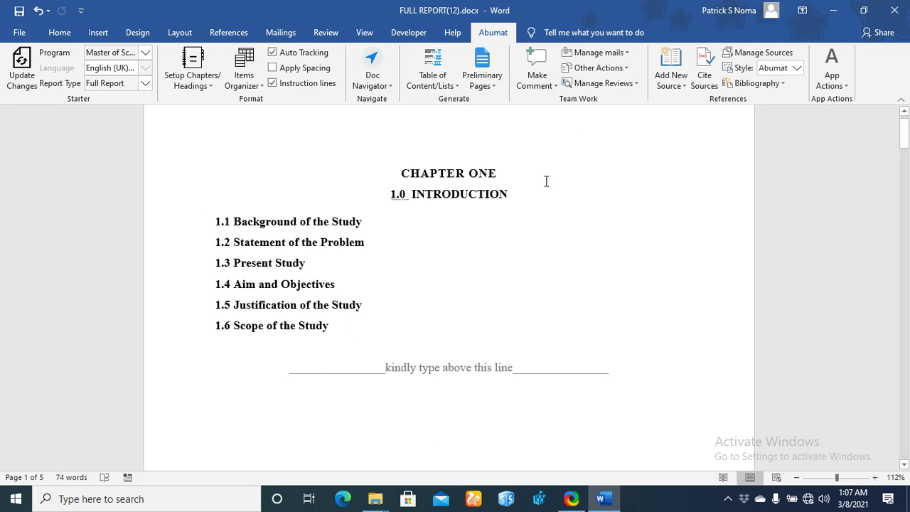
- Open the Audio Comment recorder for the current selection and close it without recording
click(544, 83)
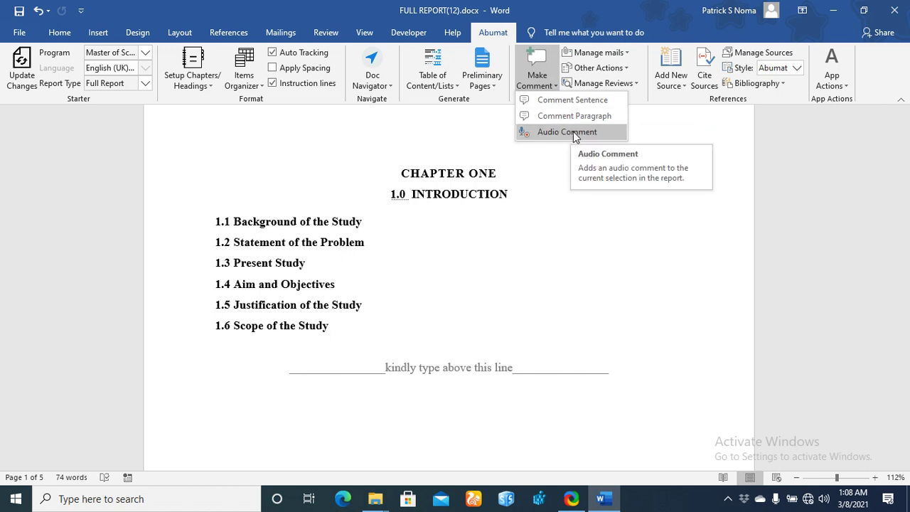
click(573, 132)
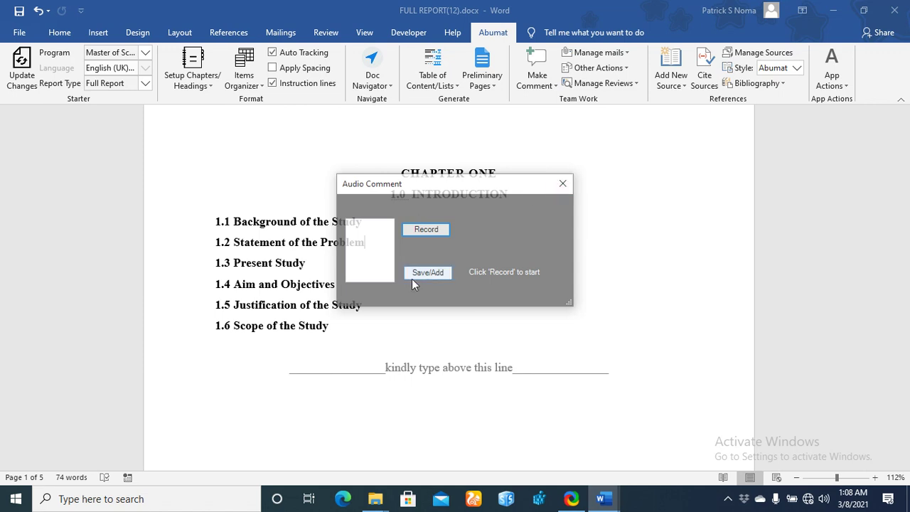
click(566, 188)
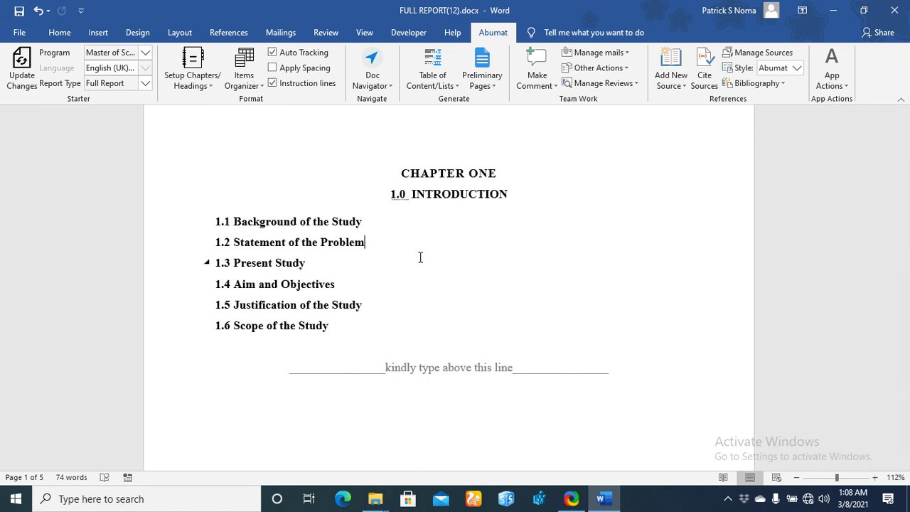
click(599, 53)
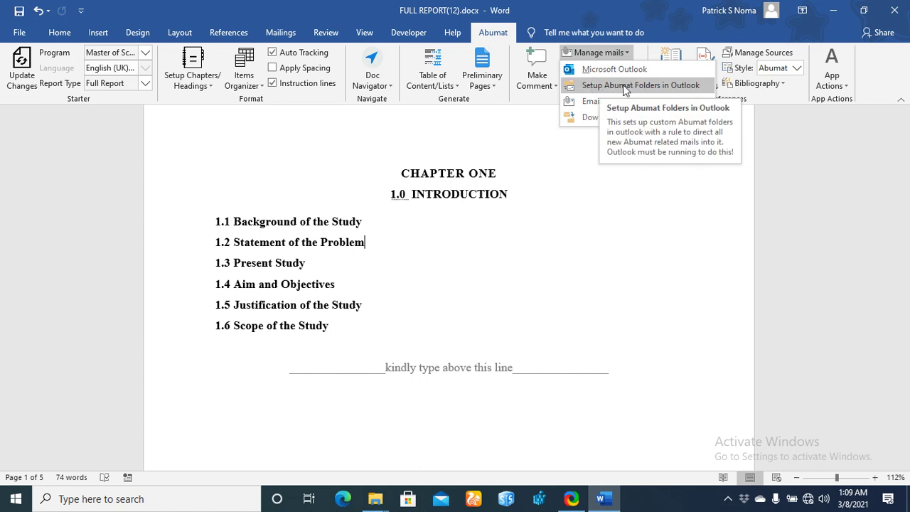
mouse_move(618, 118)
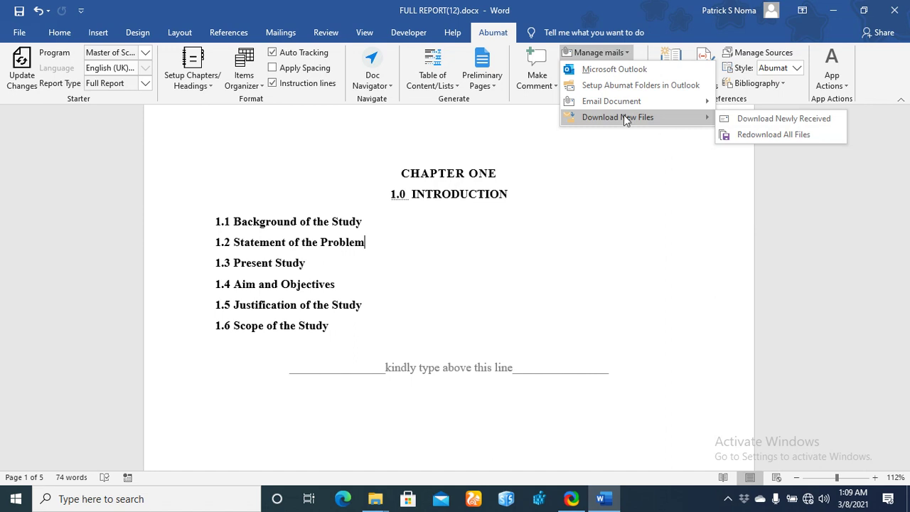
mouse_move(601, 106)
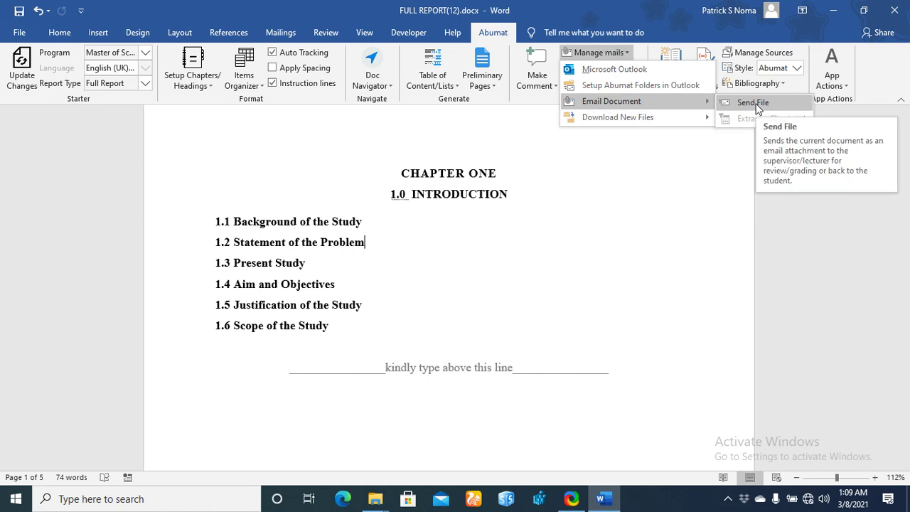
click(635, 178)
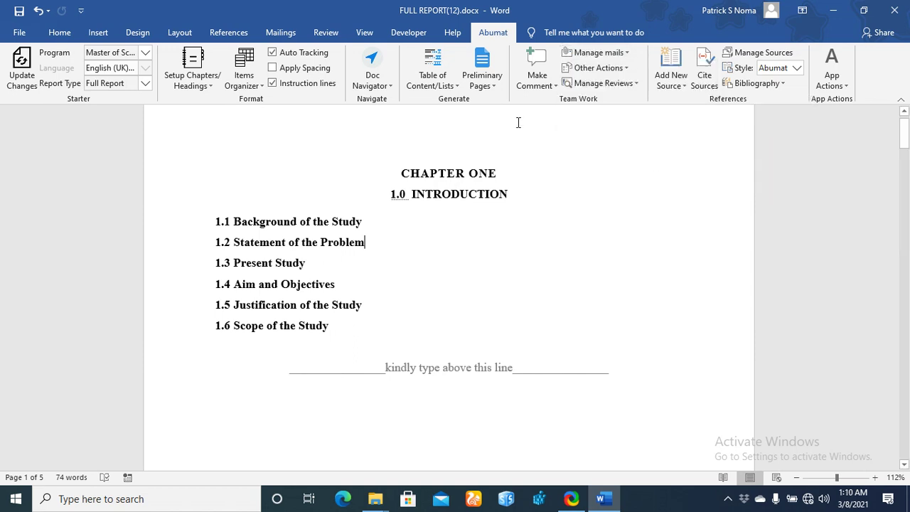
- Review the Report Details form again for its student and supervisor e-mail fields, and close it
click(489, 86)
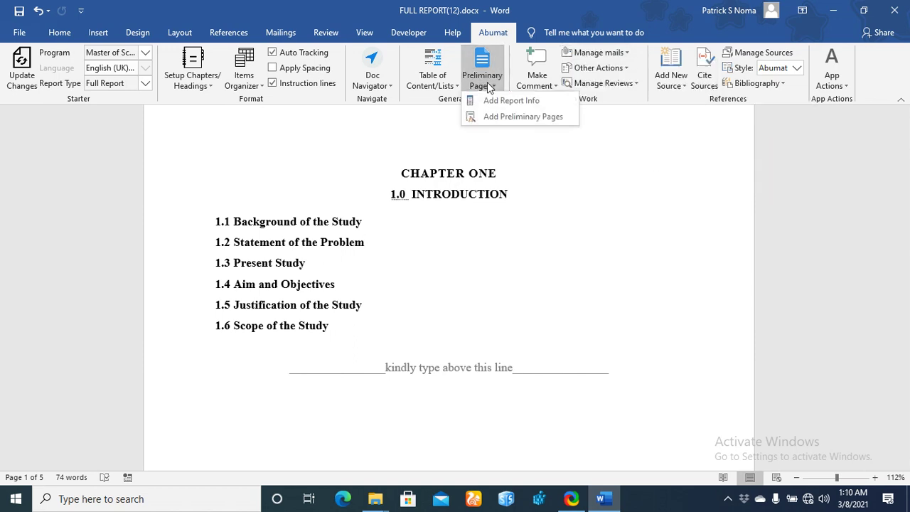
click(525, 103)
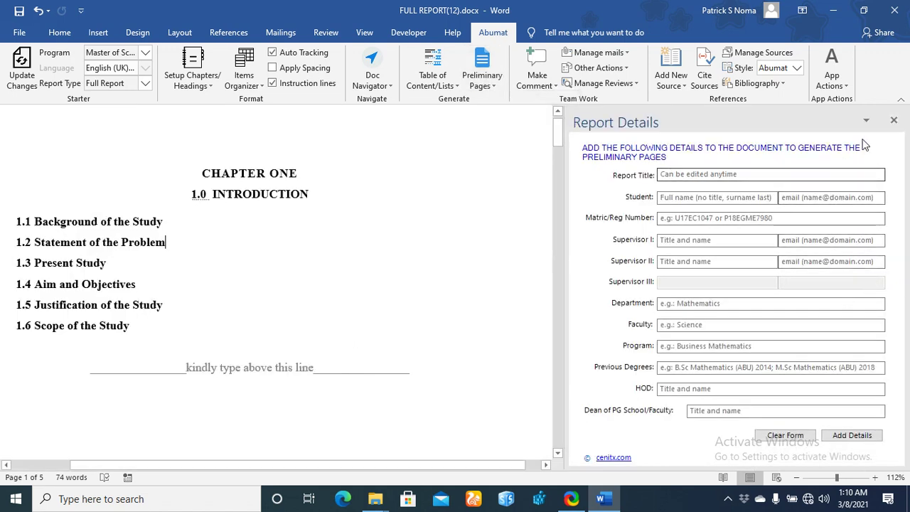
click(894, 122)
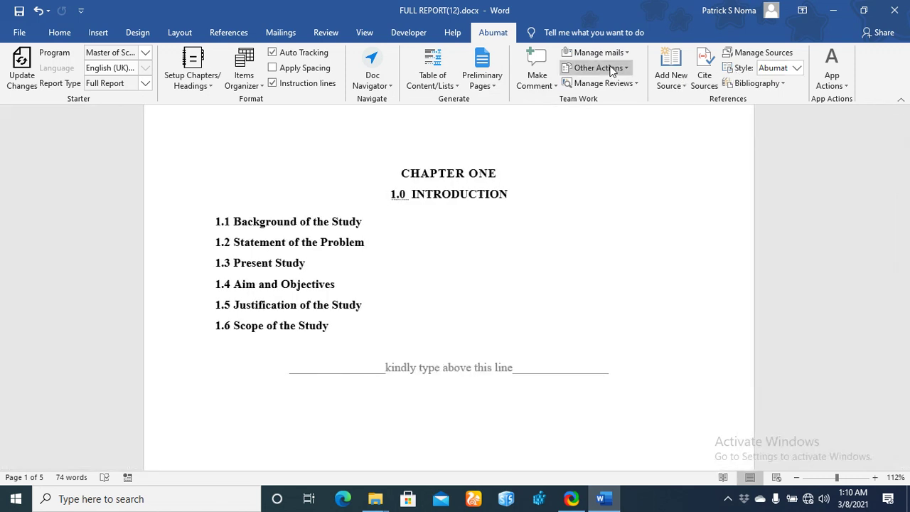
click(606, 67)
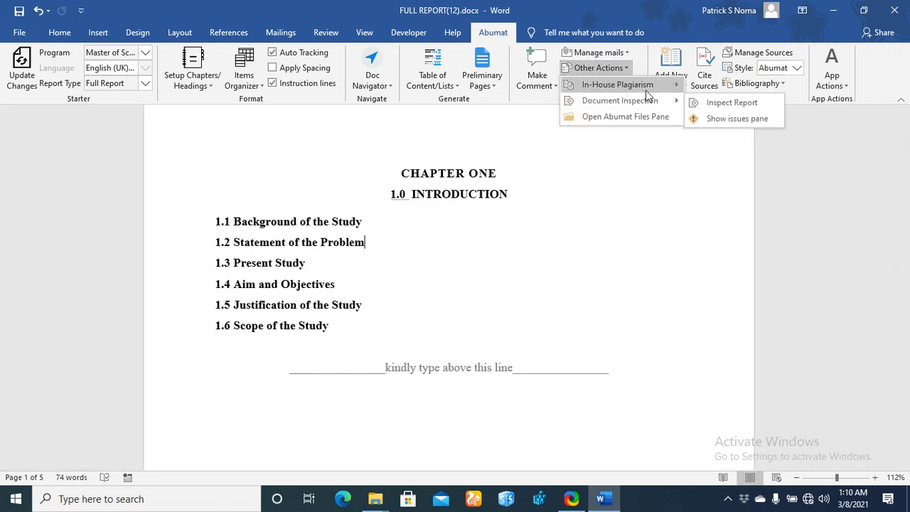
click(618, 54)
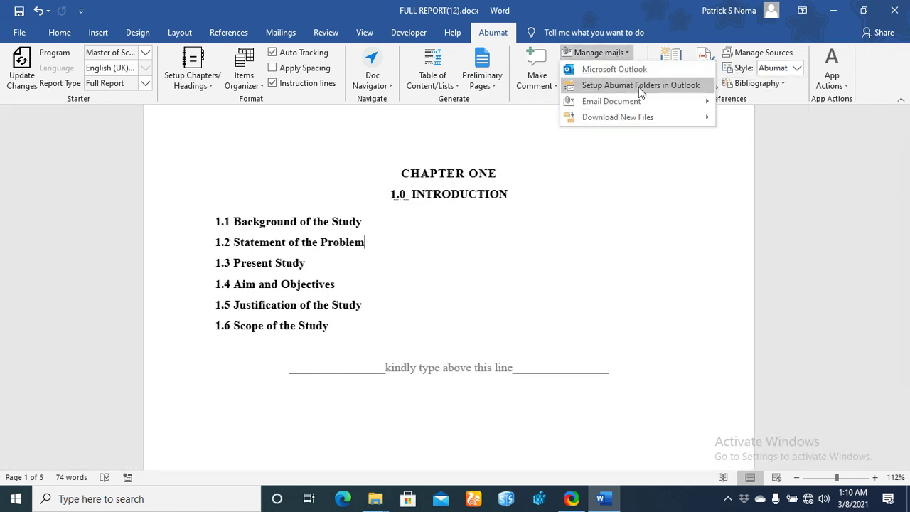
mouse_move(688, 103)
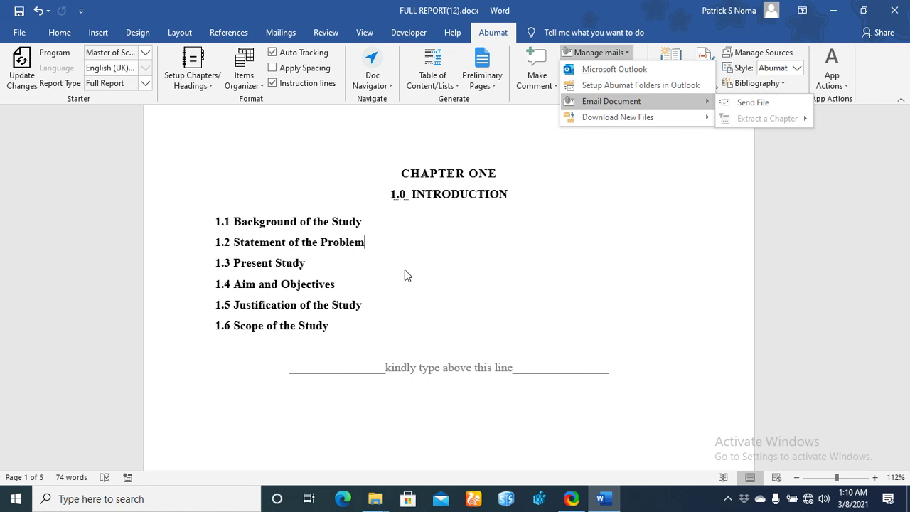
key(Escape)
key(Escape)
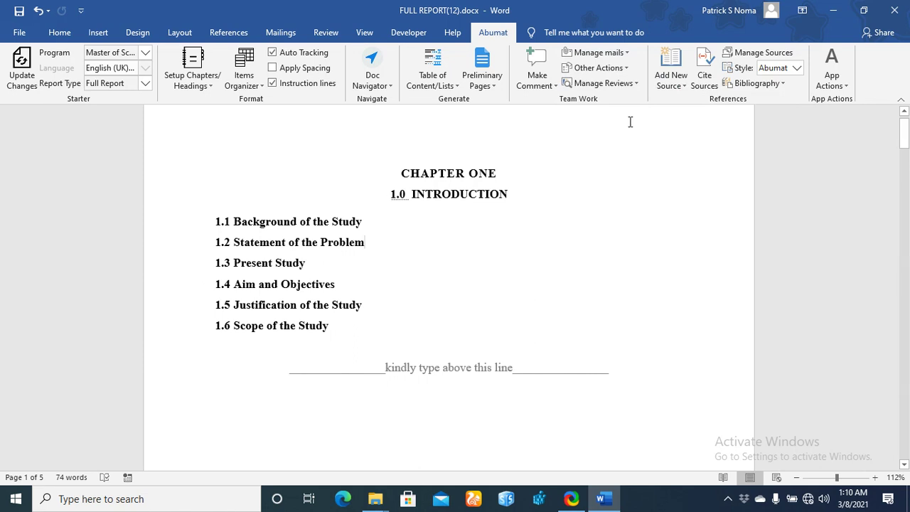
- Show the in-house plagiarism inspection report and expand MEEN304 ASSIGNMENT I 2020 to list the plagiarism percentages
click(618, 69)
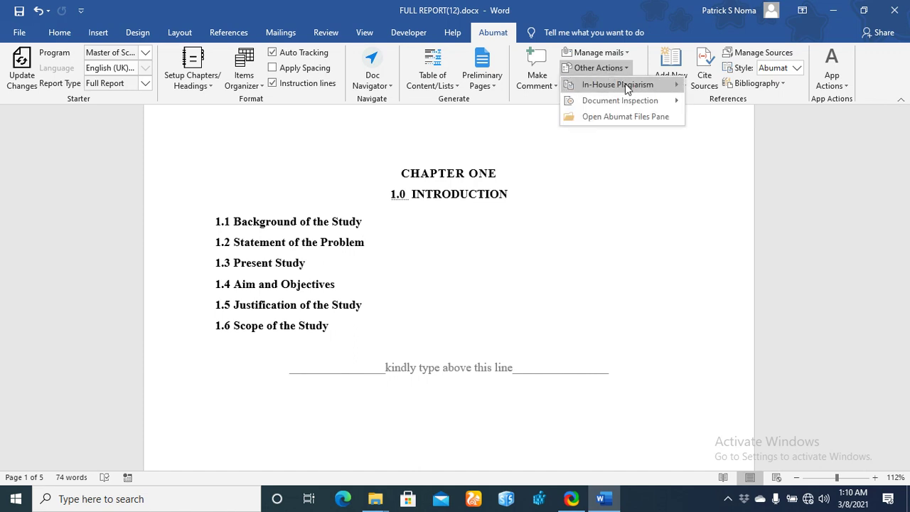
mouse_move(625, 84)
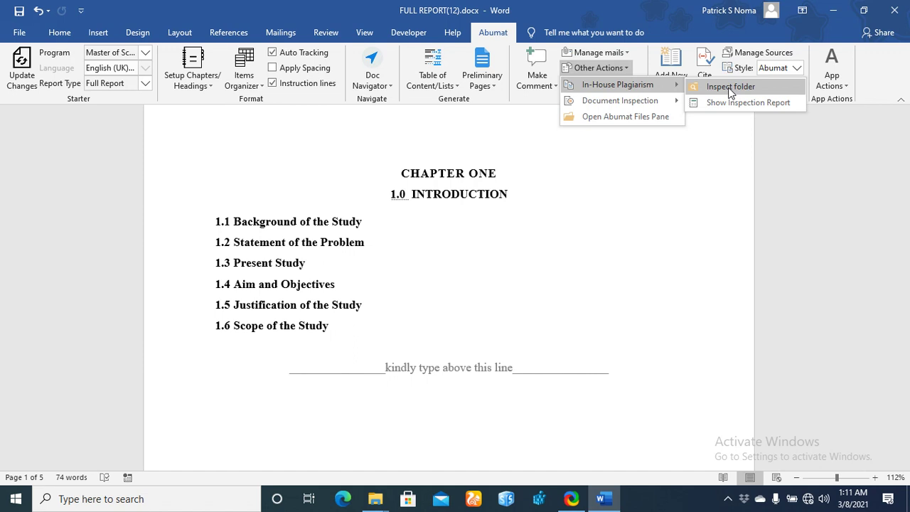
click(728, 102)
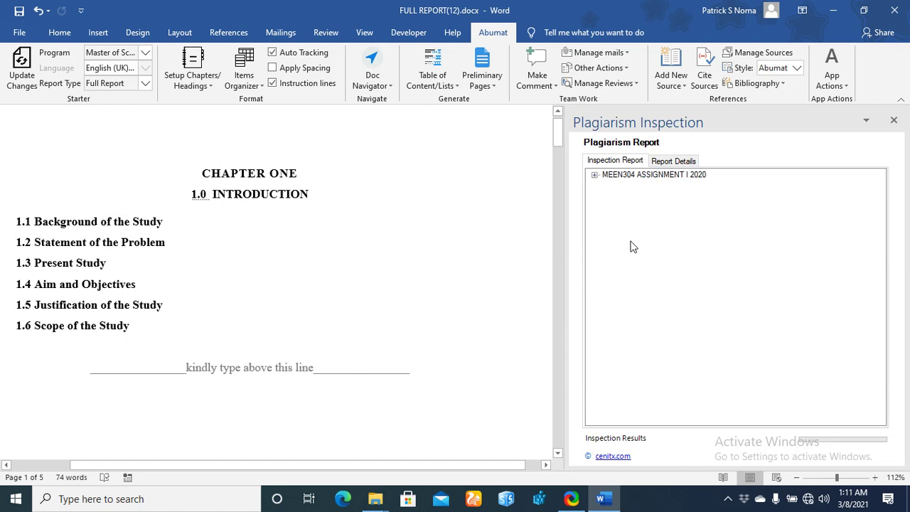
click(594, 175)
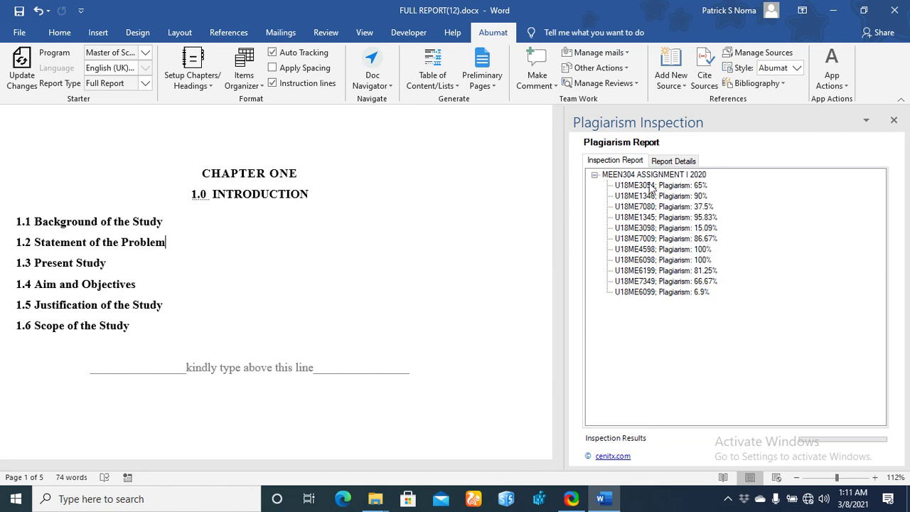
- In the plagiarism report details, expand MEEN304 ASSIGNMENT I 2020 and its fourth entry, and close the report
click(672, 159)
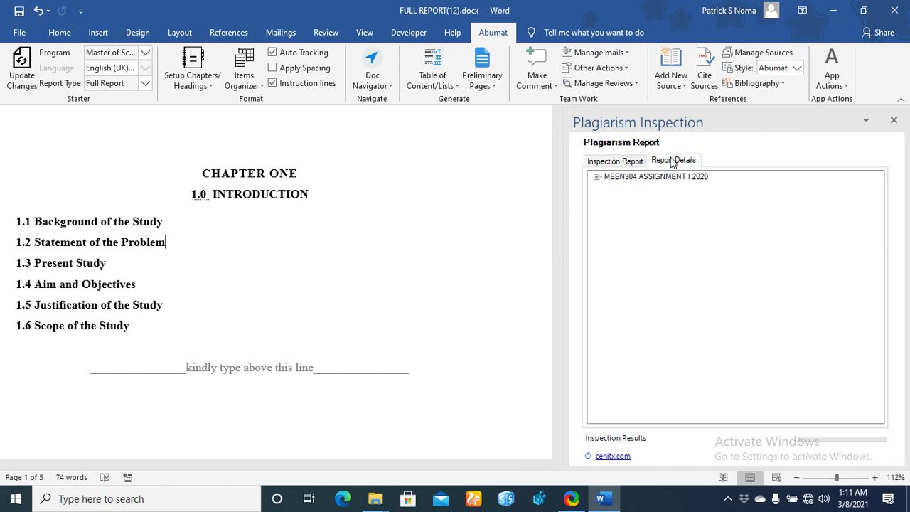
click(597, 177)
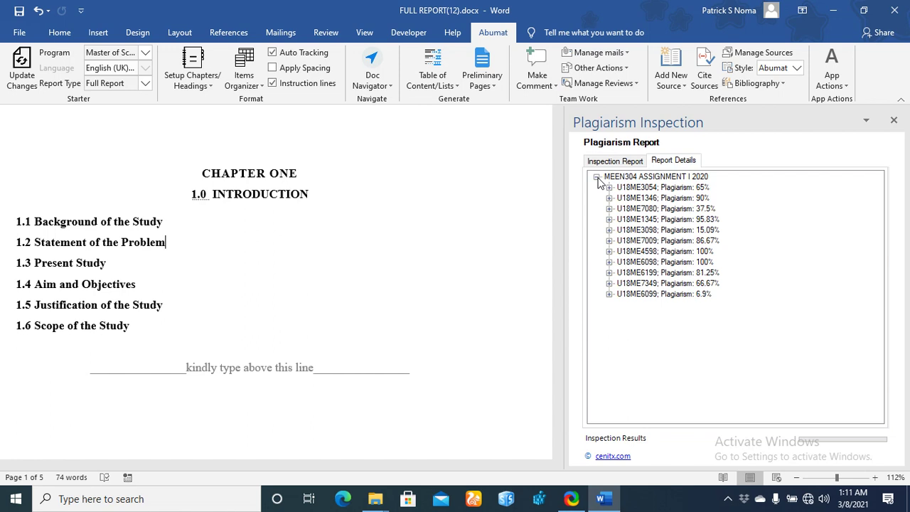
click(609, 219)
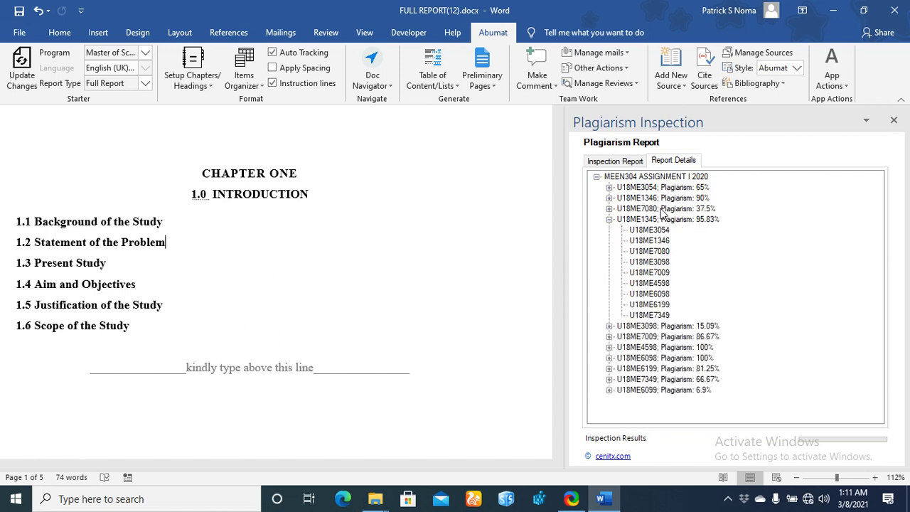
click(893, 120)
- Show the document inspection issues and expand the figures not labeled under the unlabeled figures and tables
click(620, 71)
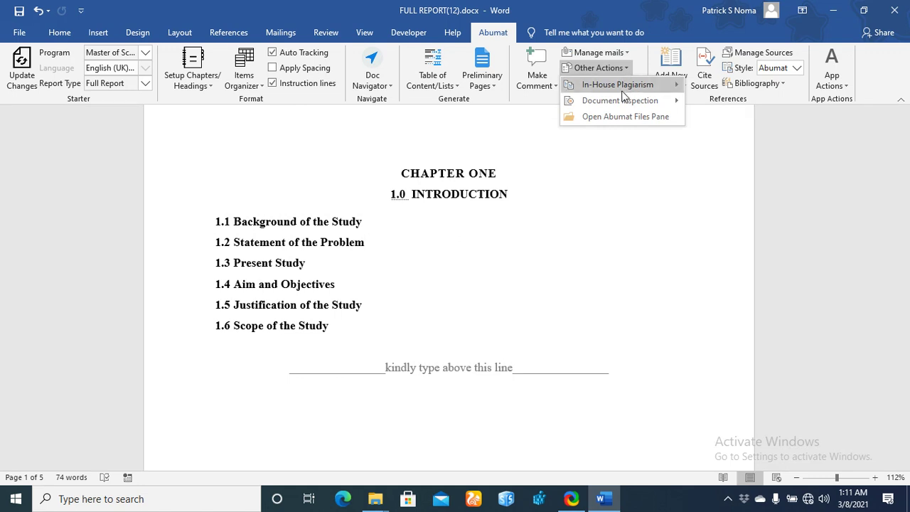
mouse_move(609, 103)
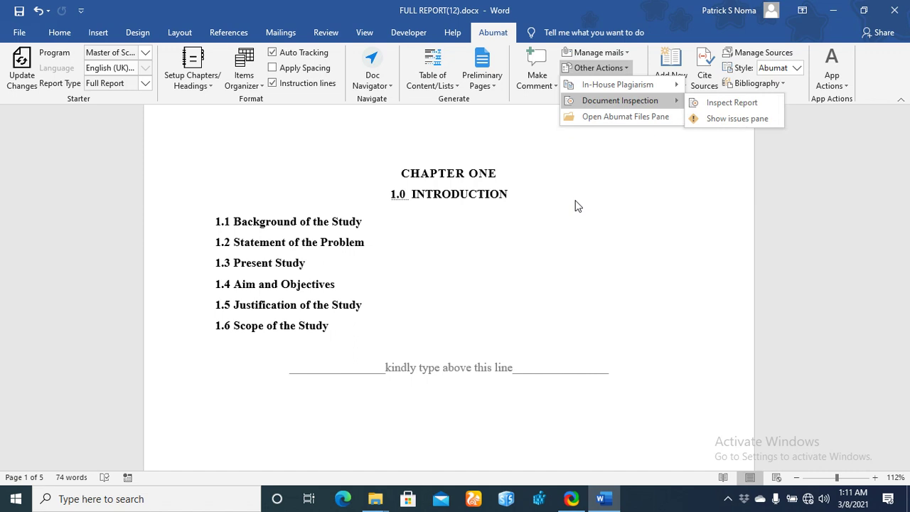
click(730, 122)
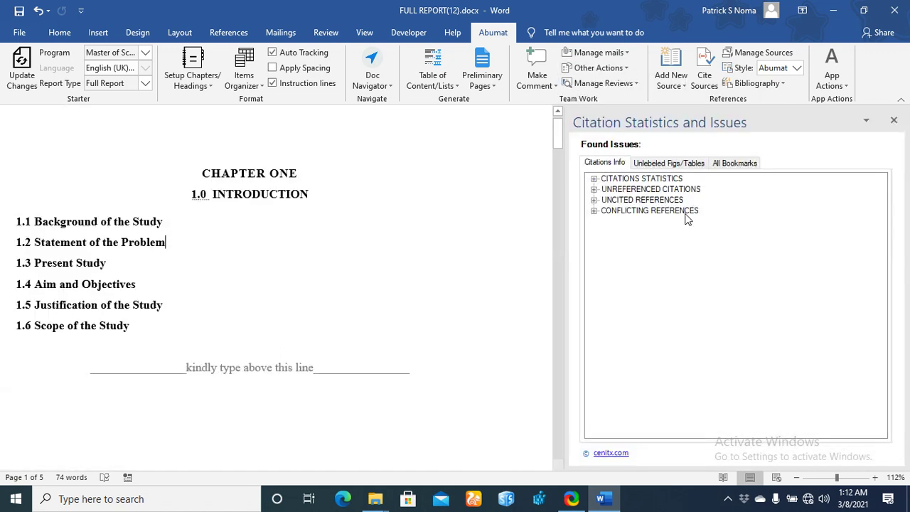
click(672, 164)
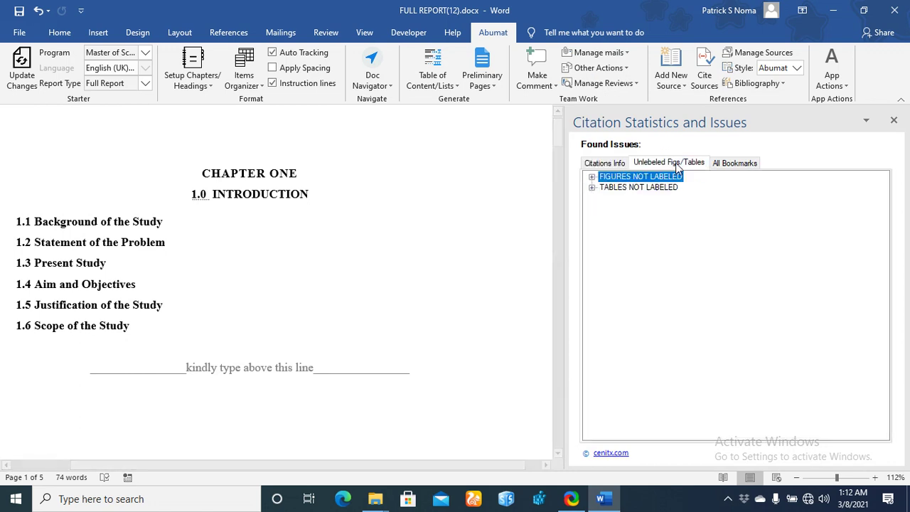
click(592, 177)
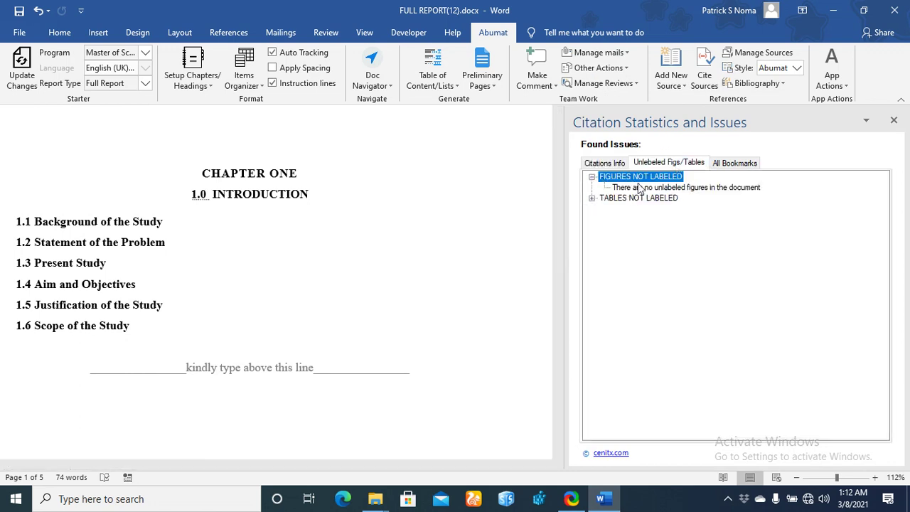
click(686, 199)
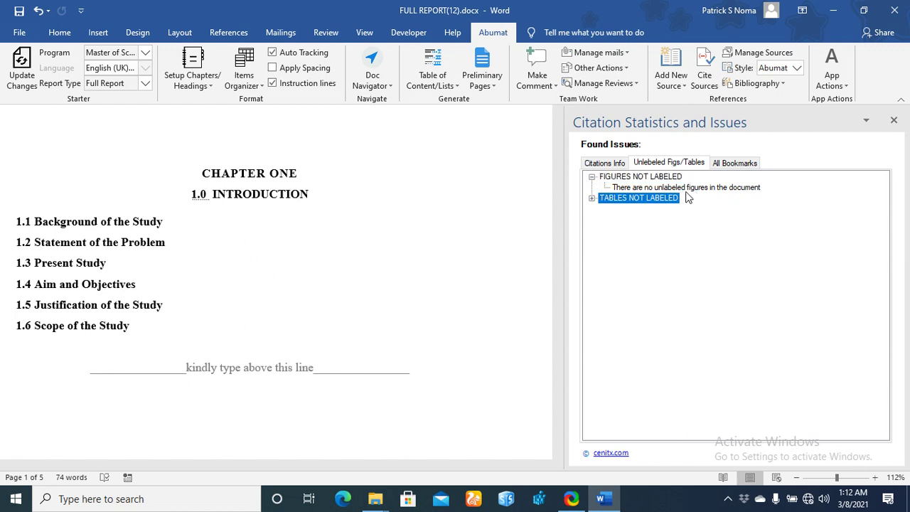
click(680, 189)
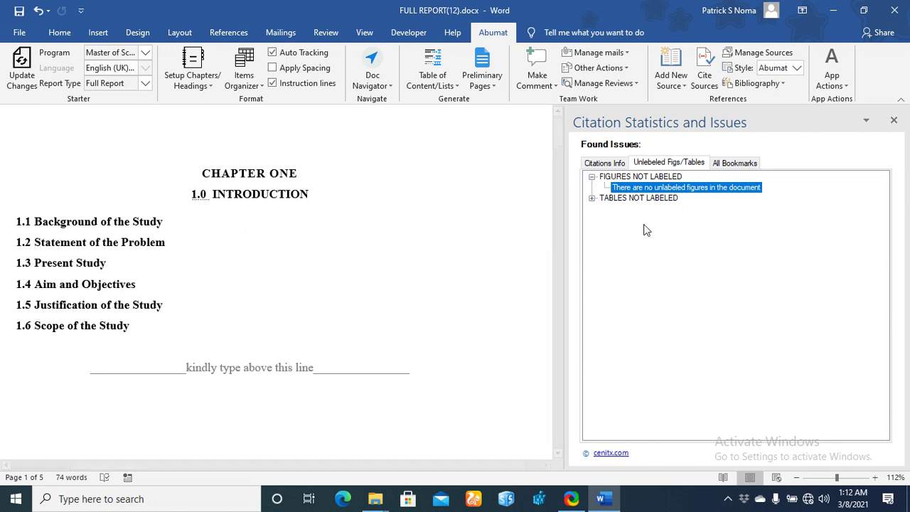
- Expand the citations statistics and unreferenced citations in the citations info, and close the issues pane
click(603, 164)
click(594, 178)
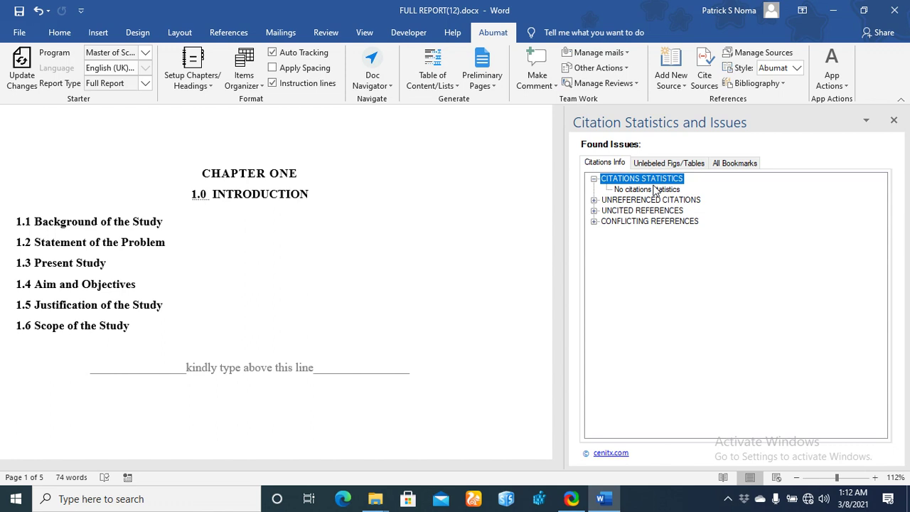
click(594, 199)
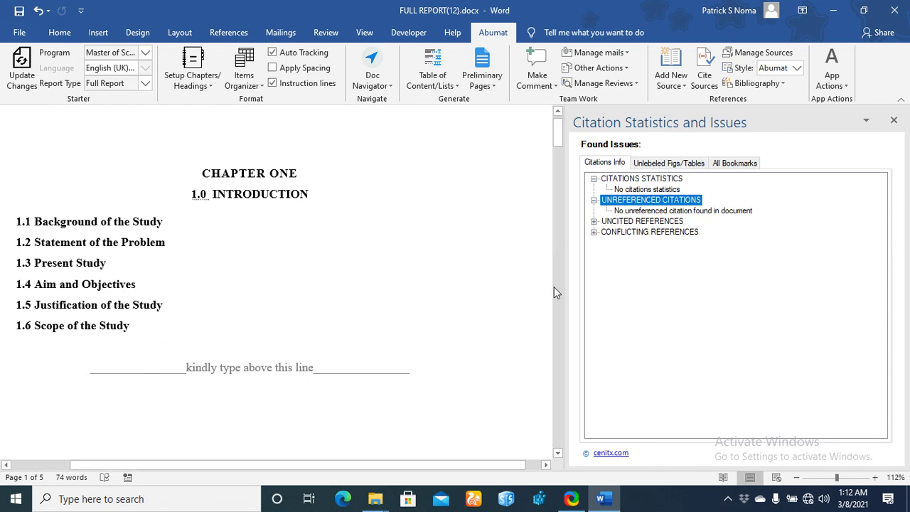
click(894, 122)
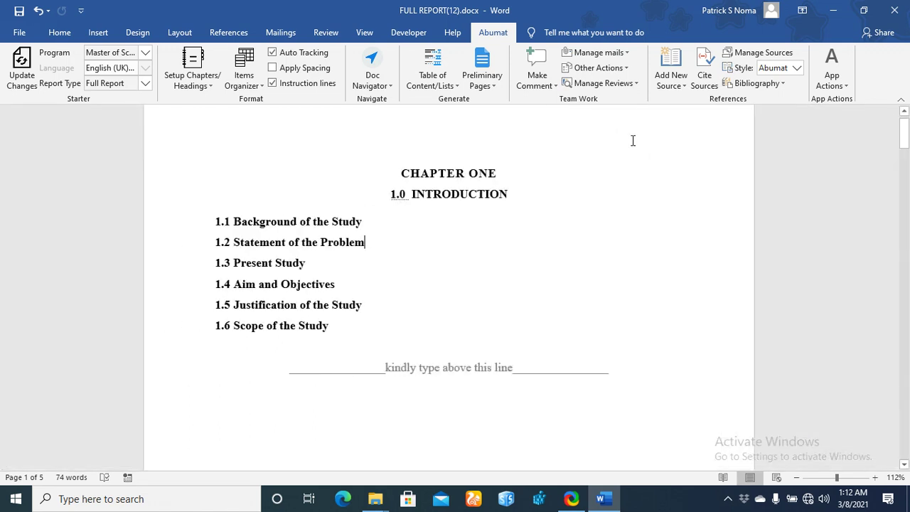
- Show the markup options for managing reviews, including the reviewer filter under Specific People
click(633, 84)
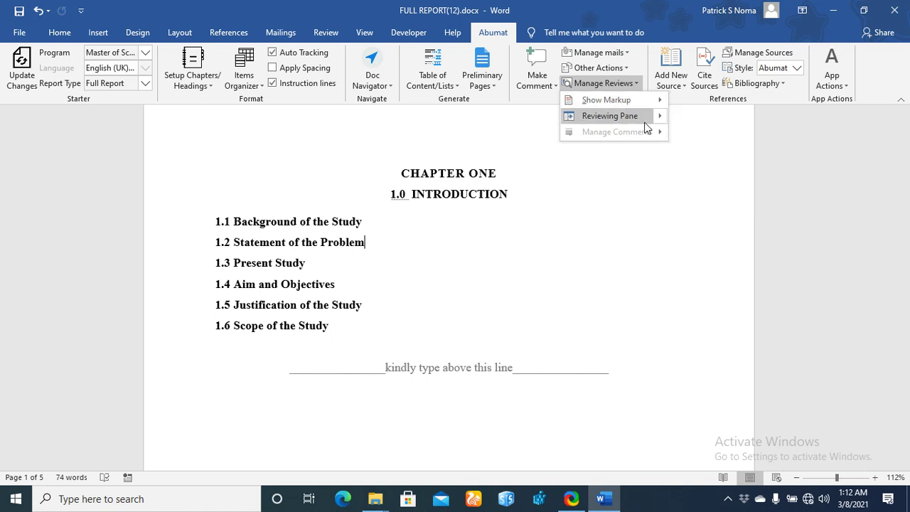
mouse_move(636, 103)
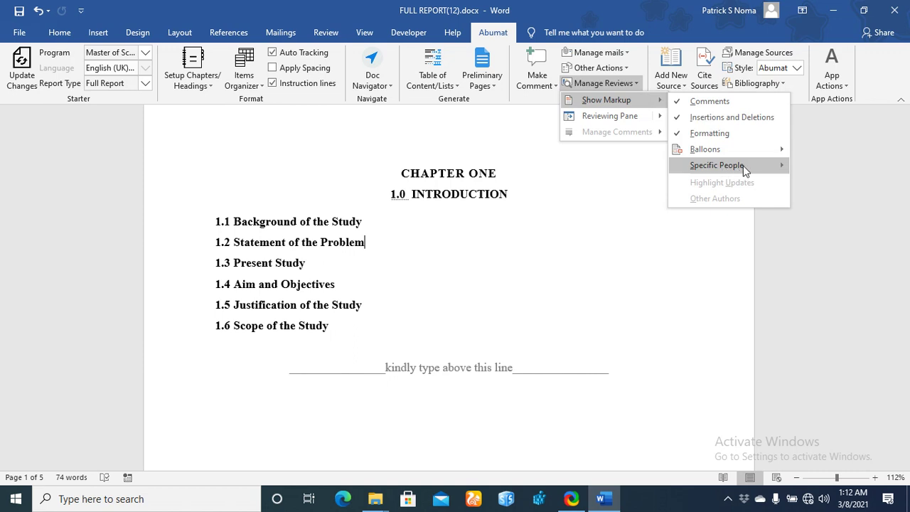
mouse_move(781, 168)
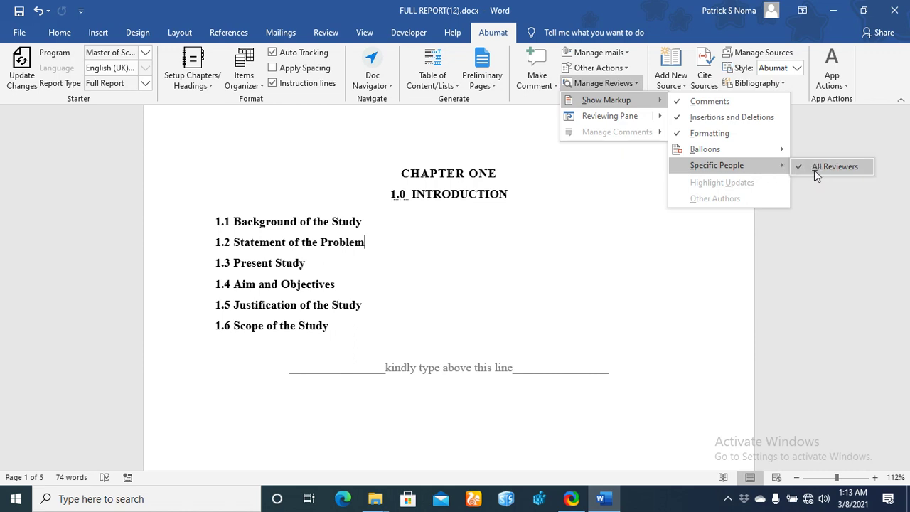
click(667, 201)
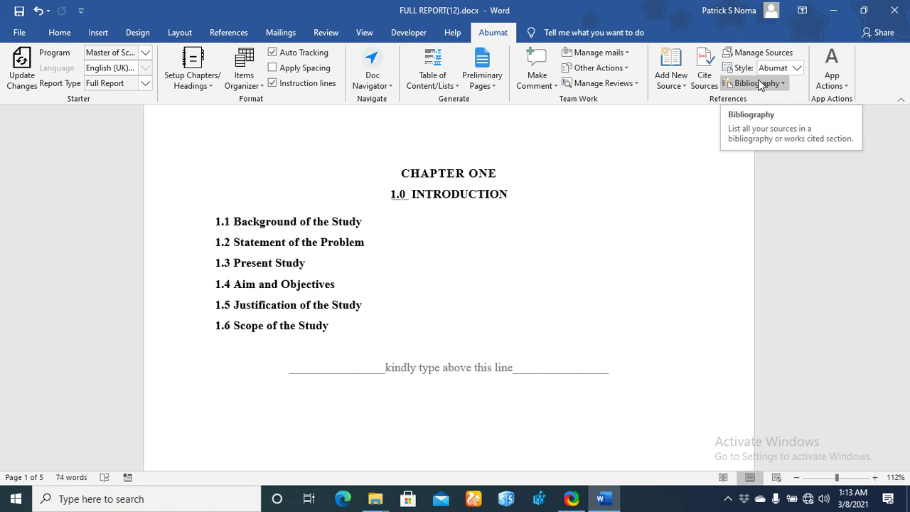
- Show the manual source entry form with the source type set to Journal Article, and close it without adding a source
click(670, 83)
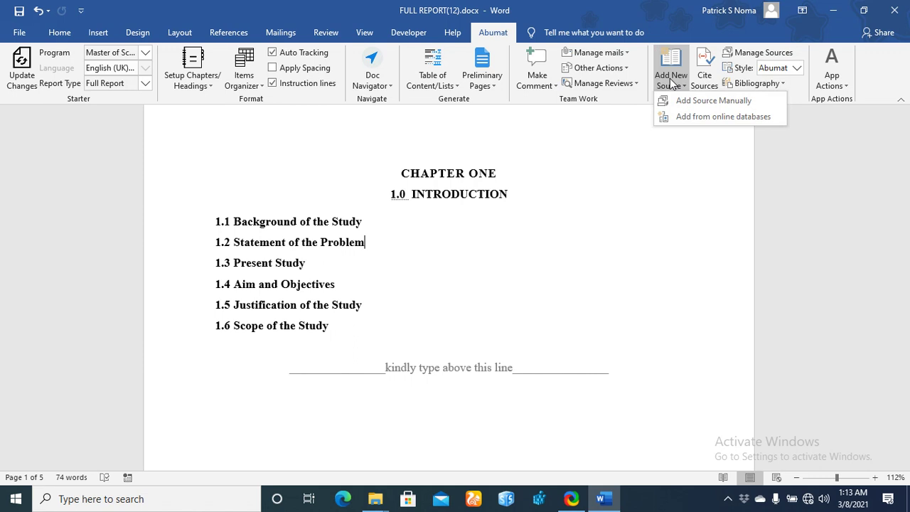
click(702, 102)
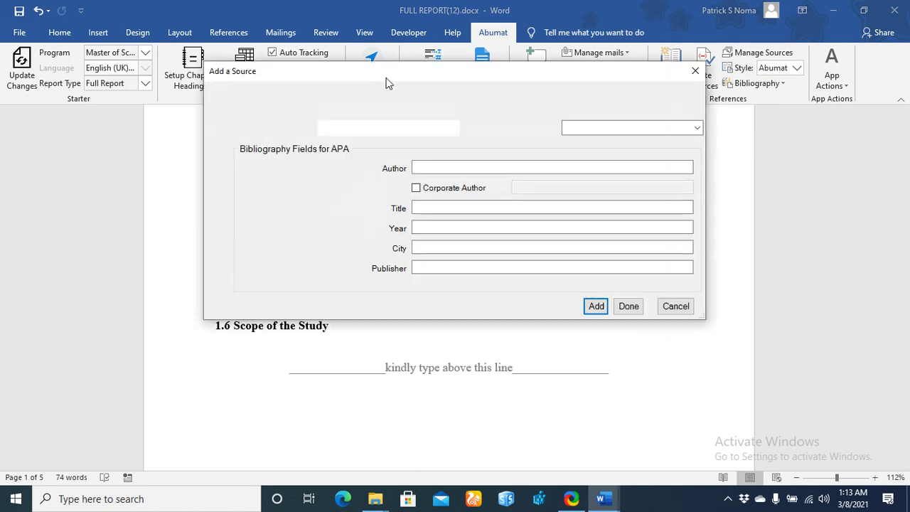
click(451, 130)
click(453, 130)
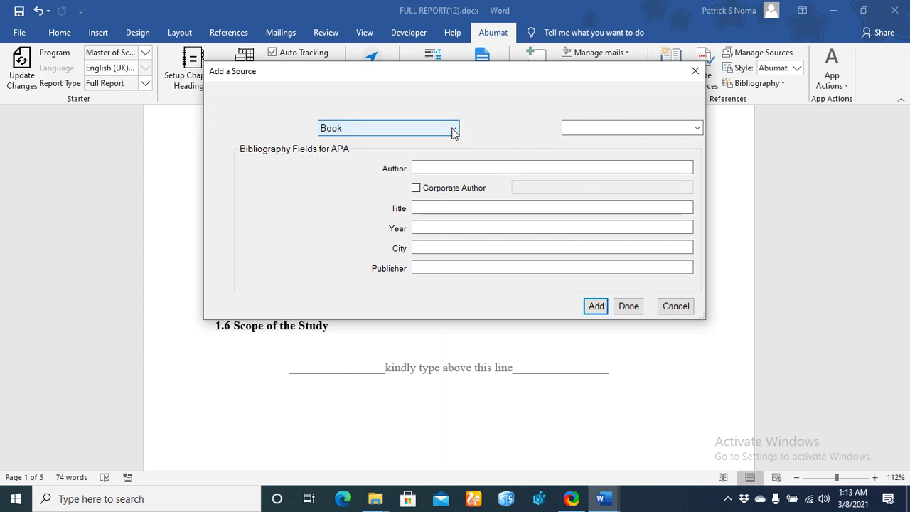
click(455, 131)
click(389, 165)
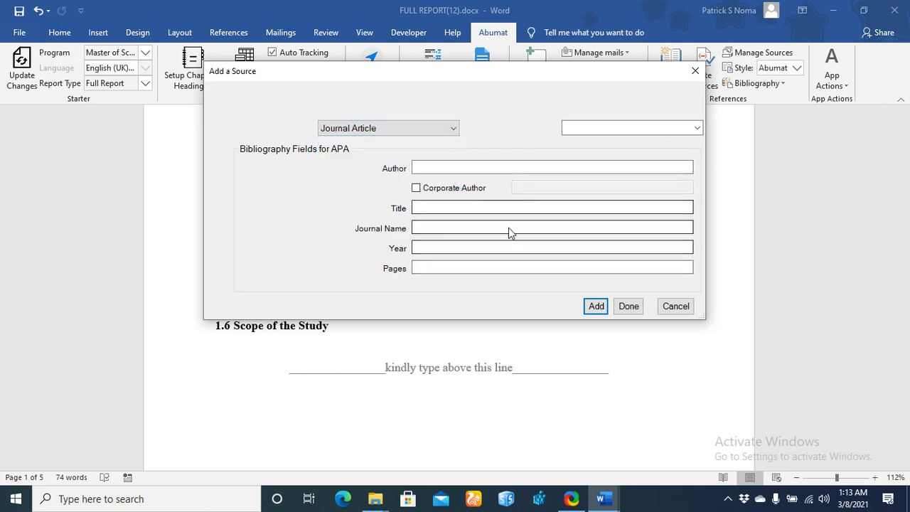
click(695, 72)
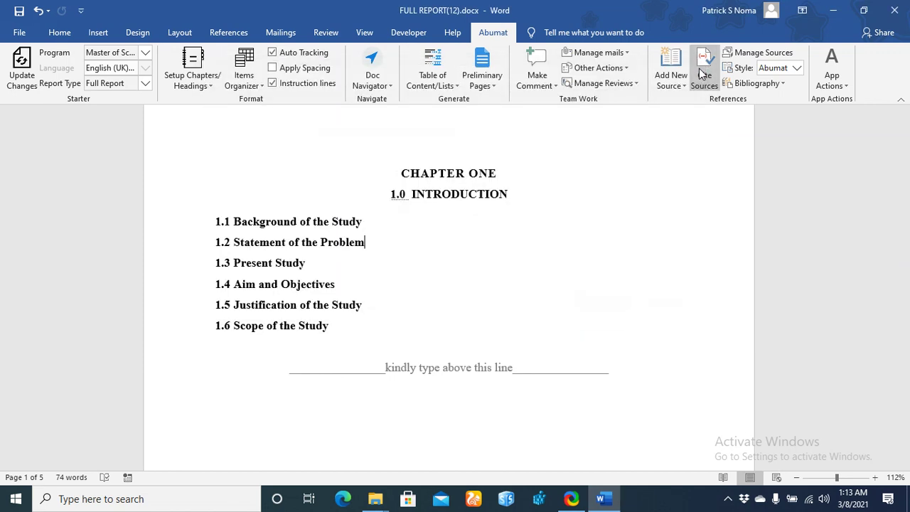
- Show the Add References option among the options for generating contents and lists
click(439, 82)
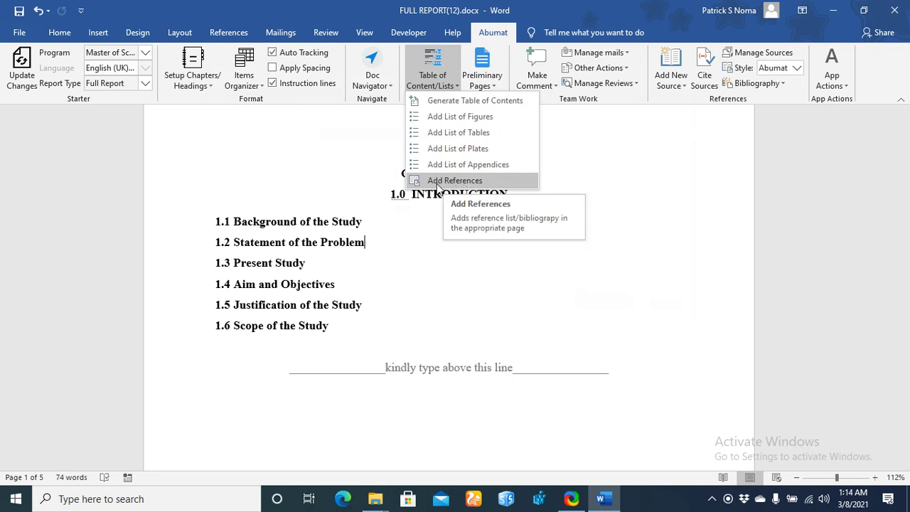
click(603, 168)
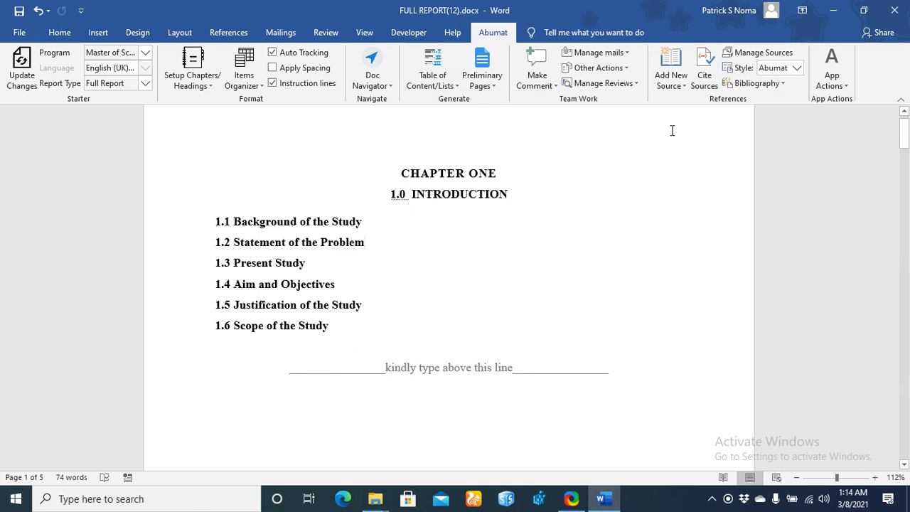
- Open the online databases pane for adding sources and view the available databases, keeping Google Scholar selected
click(670, 79)
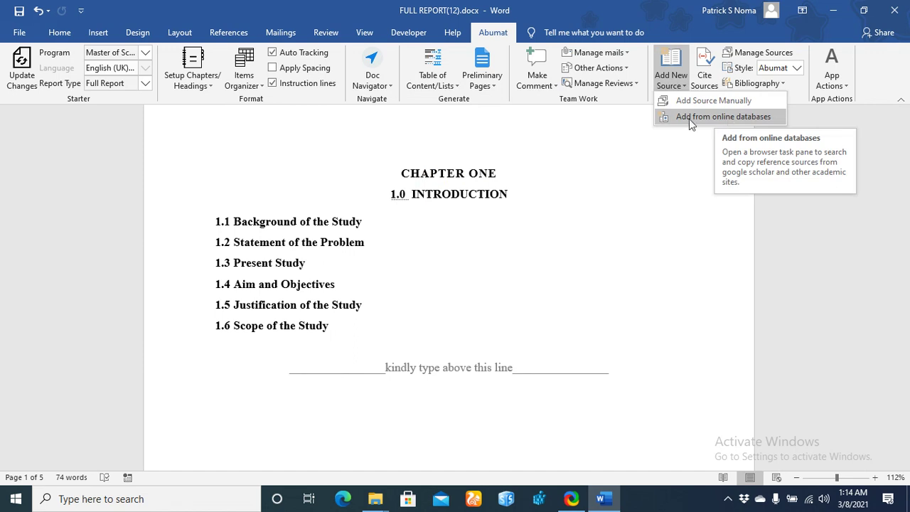
click(740, 118)
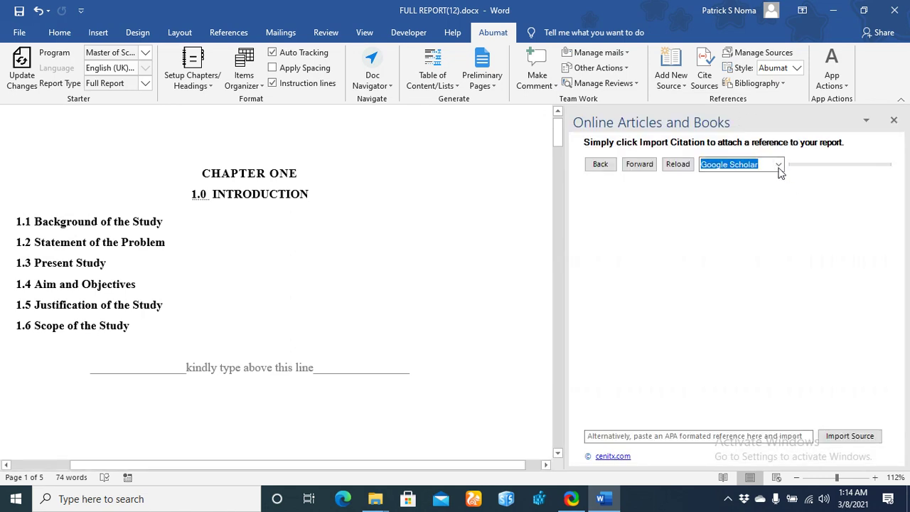
click(778, 169)
click(779, 169)
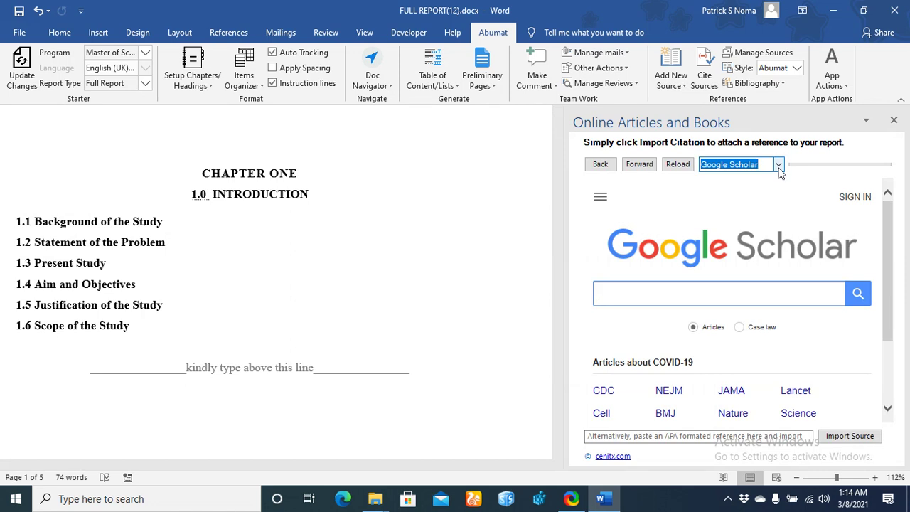
click(779, 169)
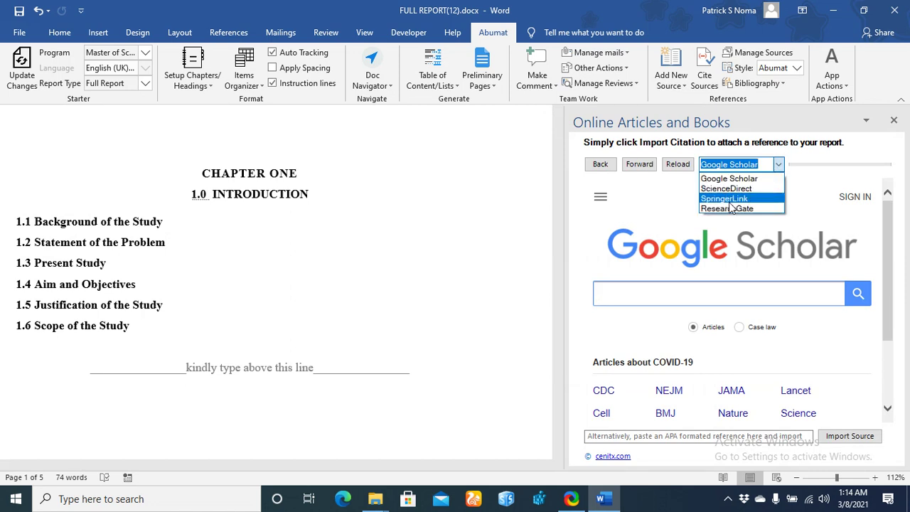
click(818, 214)
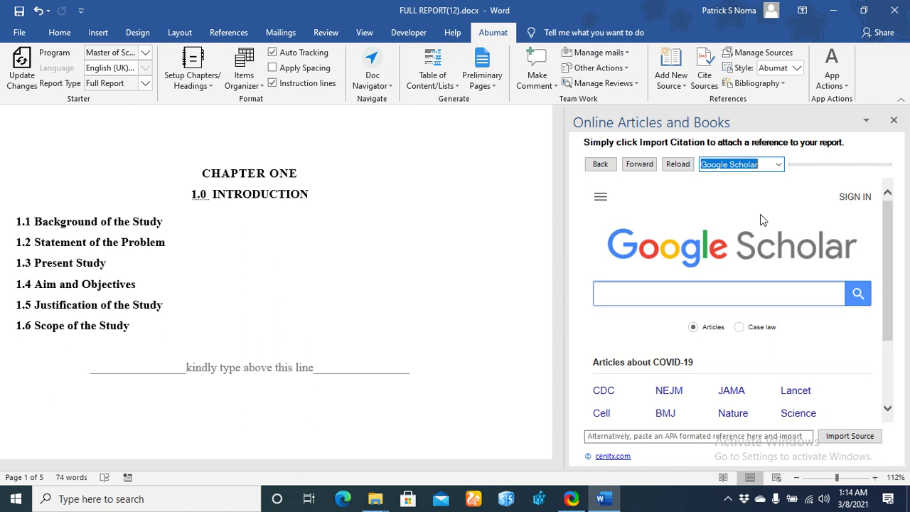
- Search Google Scholar for "business accounting methods for startups" using the earlier search suggestion
click(742, 292)
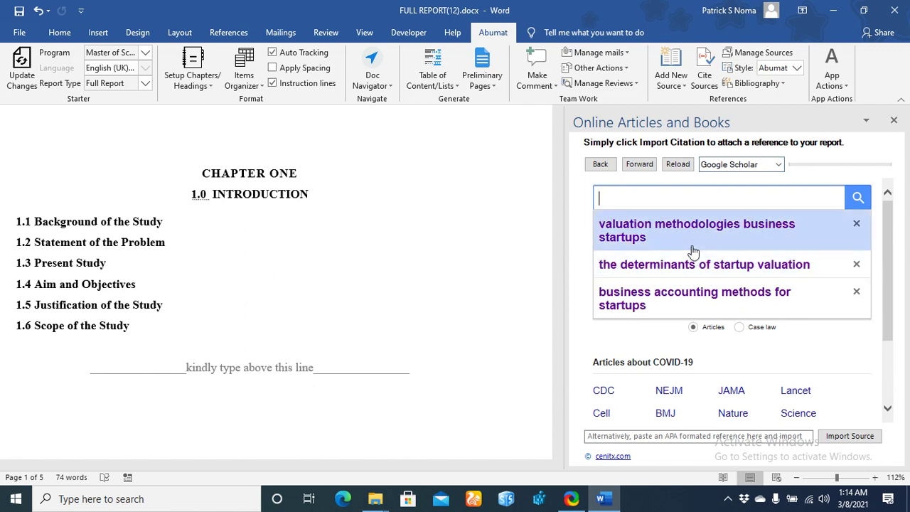
click(698, 307)
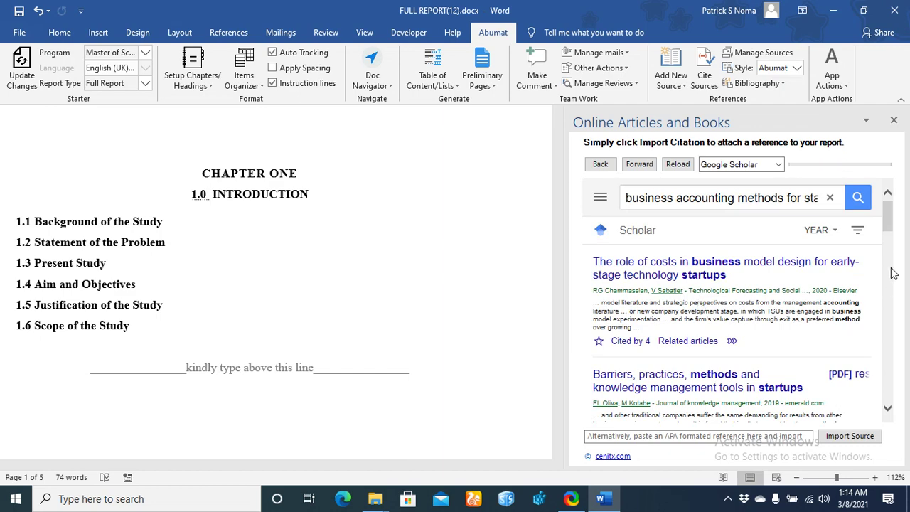
mouse_move(887, 234)
mouse_down()
mouse_move(891, 292)
mouse_move(885, 222)
mouse_up()
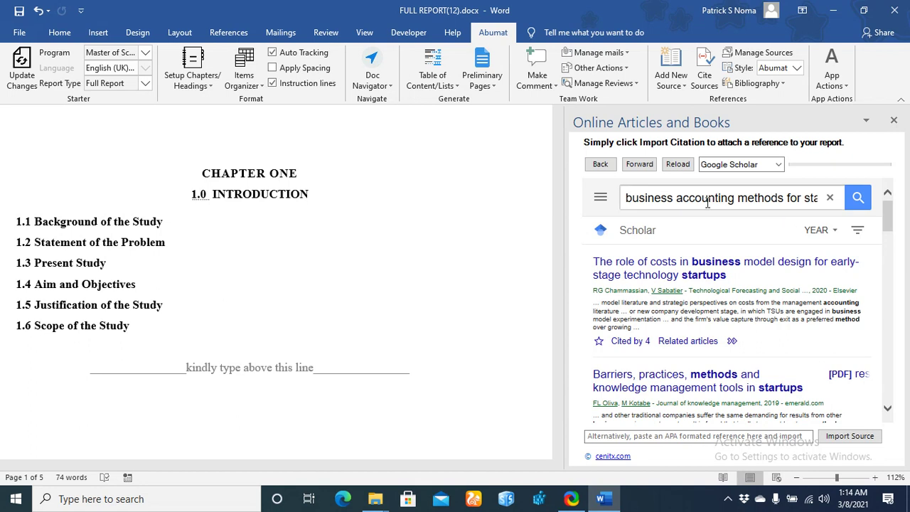
- Import the citation of "The role of costs in business model design for early-stage technology startups" and return to the search results
click(733, 342)
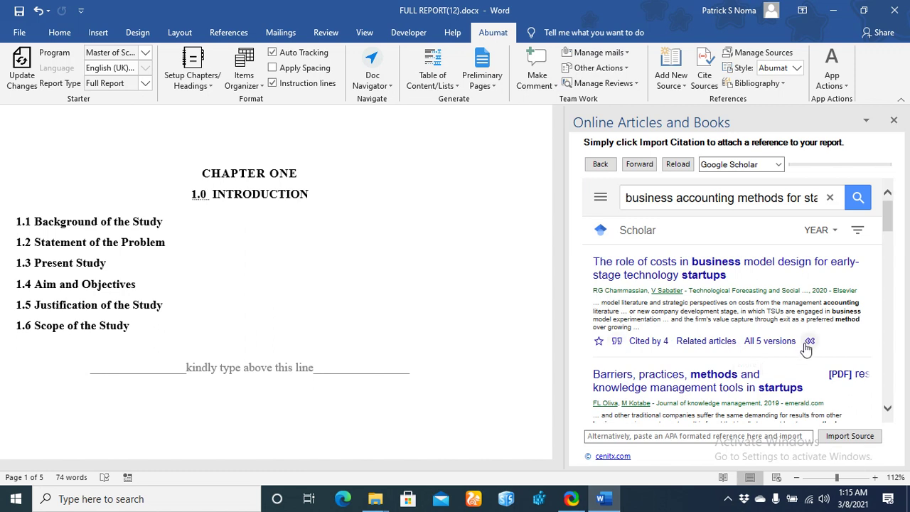
click(616, 342)
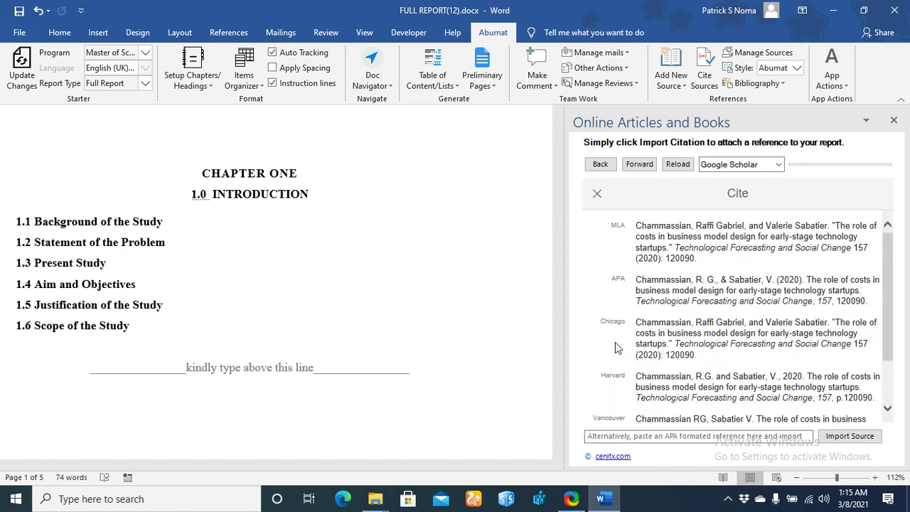
click(852, 438)
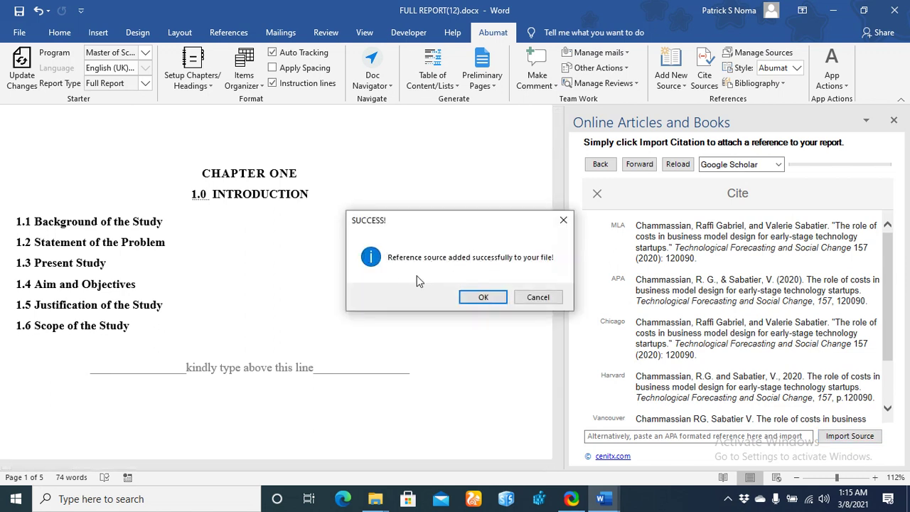
click(471, 296)
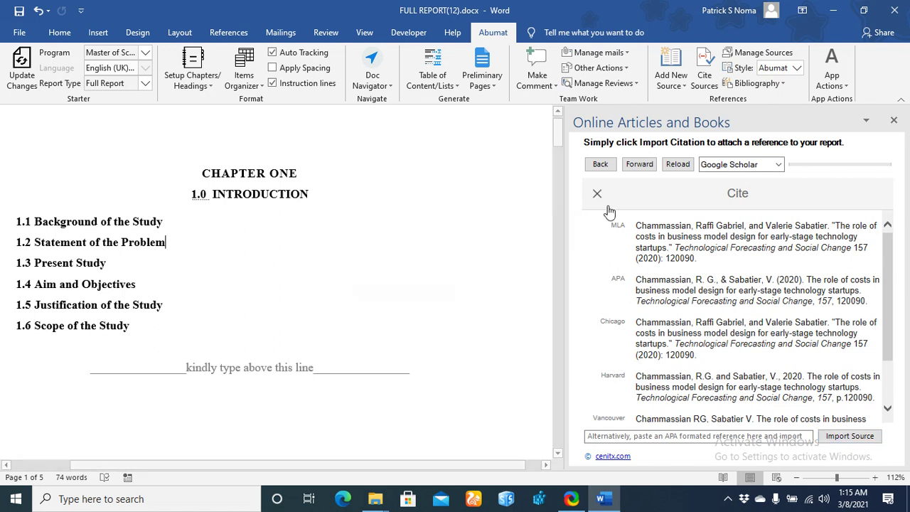
click(601, 166)
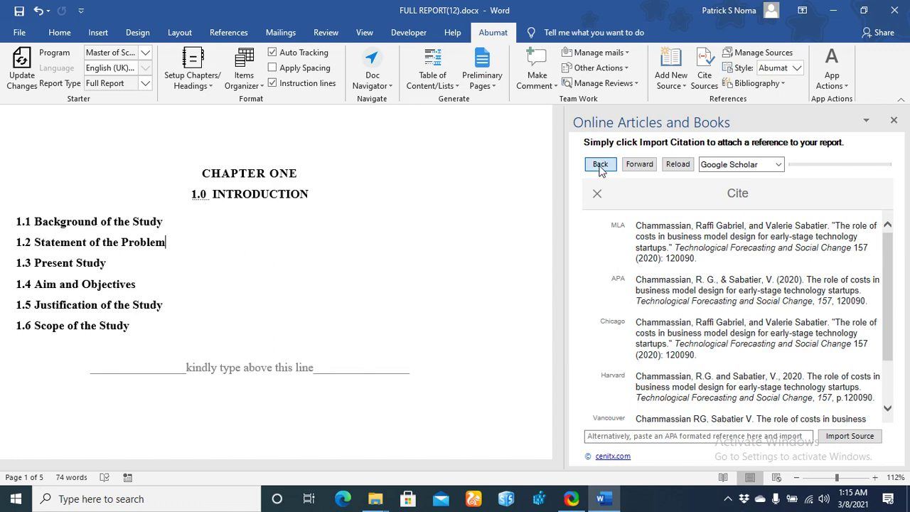
- Import the citation of "Barriers, practices, methods and knowledge management tools in startups" and return to the search results
click(887, 408)
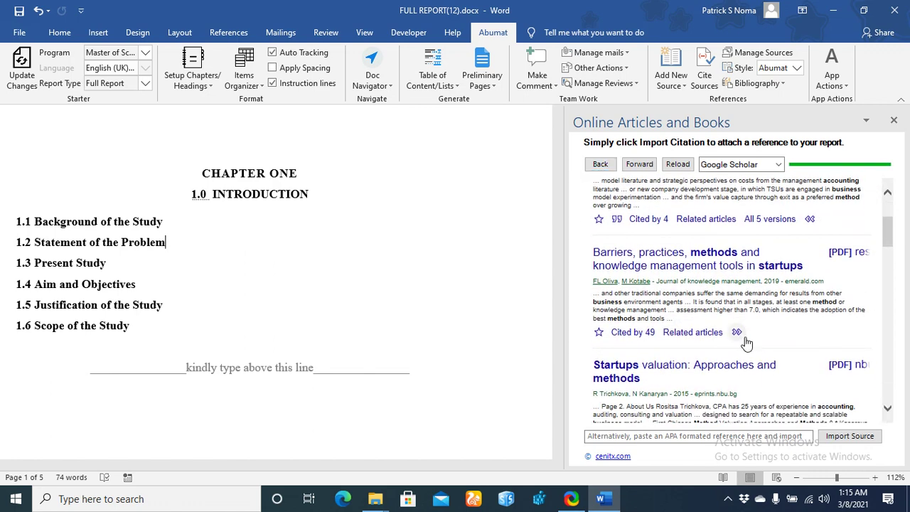
click(739, 335)
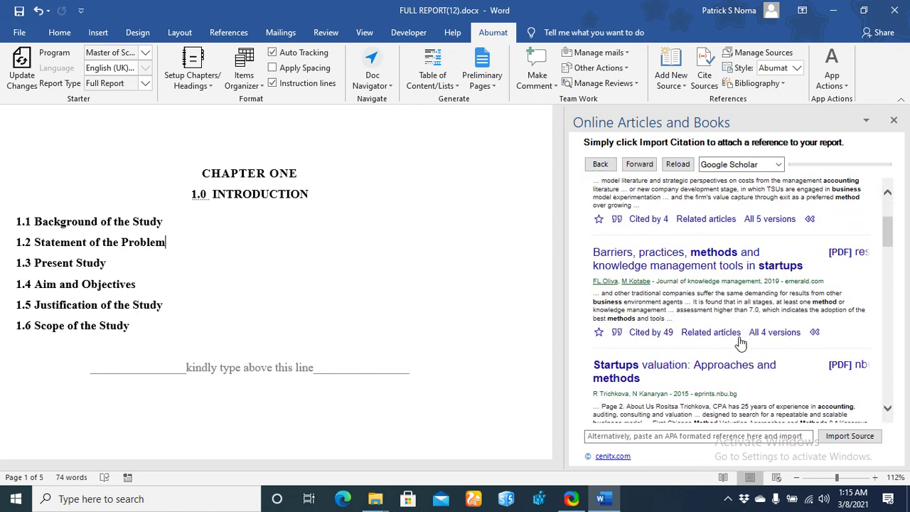
click(616, 332)
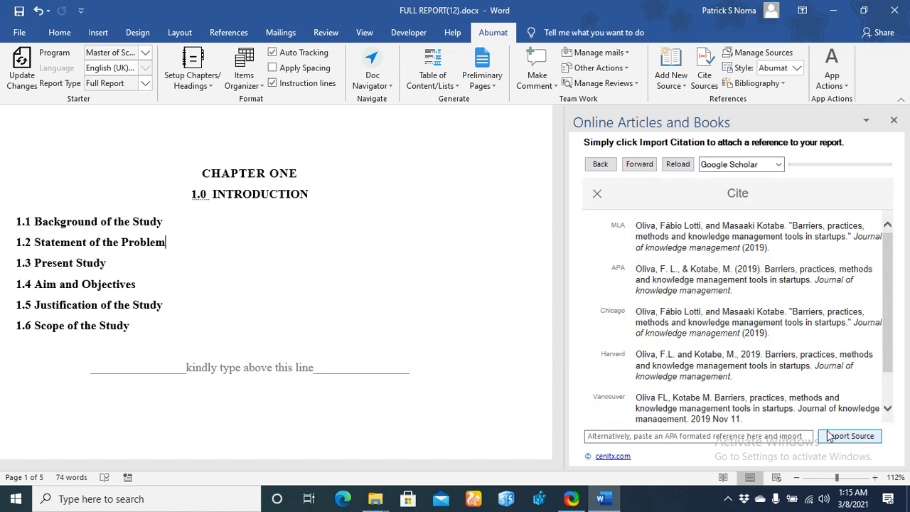
click(837, 439)
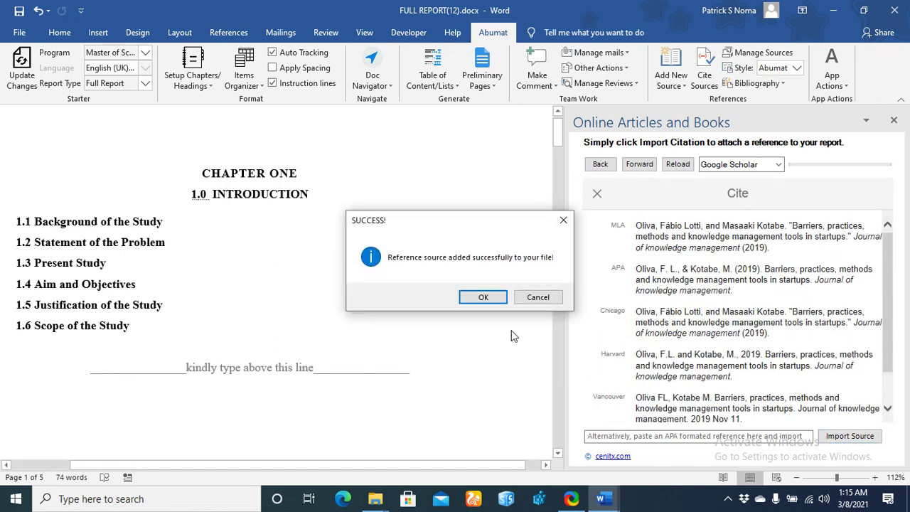
click(483, 297)
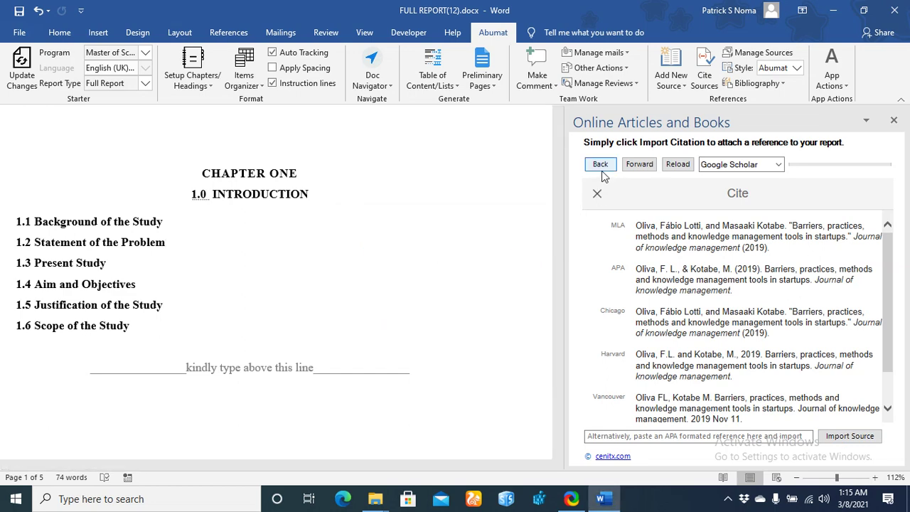
click(599, 164)
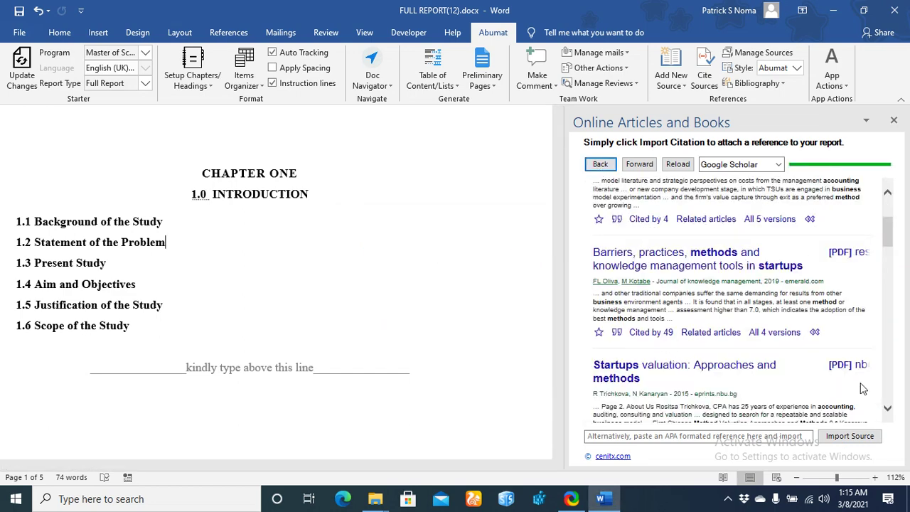
- Import the citation of "Startups valuation: Approaches and methods" as a source and open the list of online databases
click(887, 409)
click(886, 409)
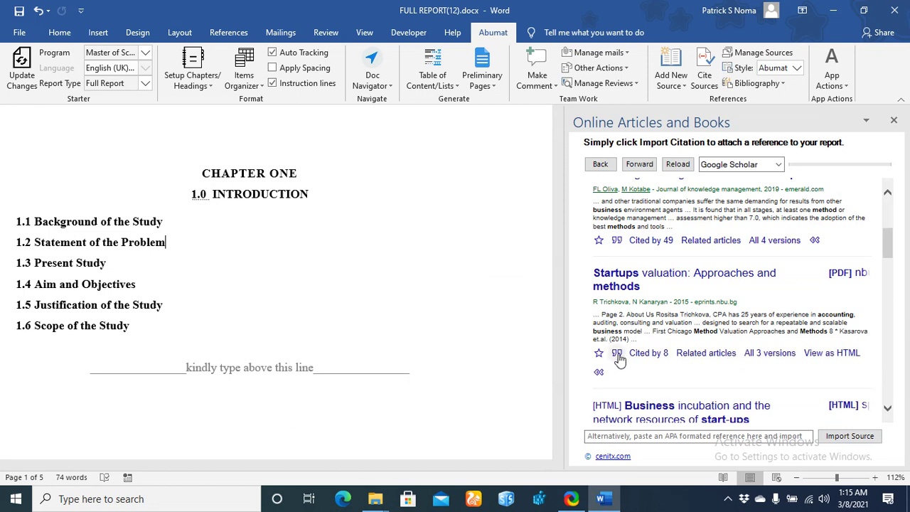
click(617, 353)
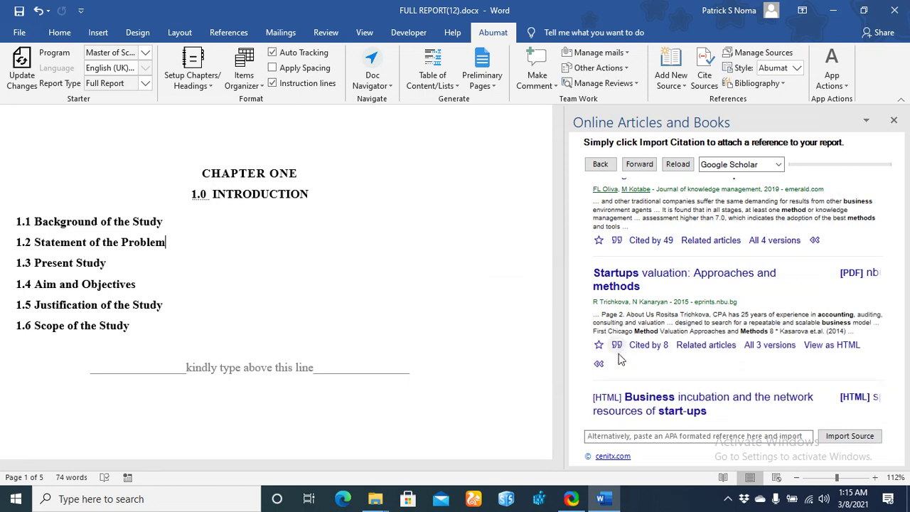
click(864, 433)
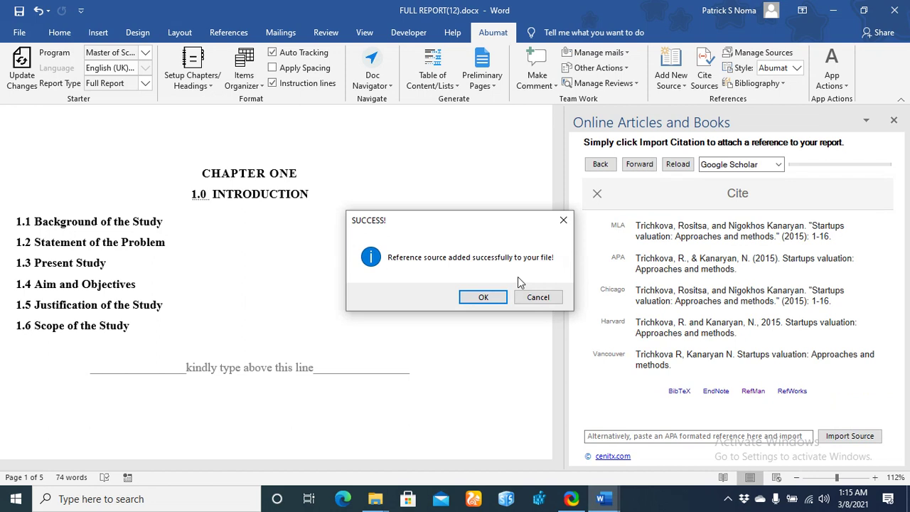
click(484, 297)
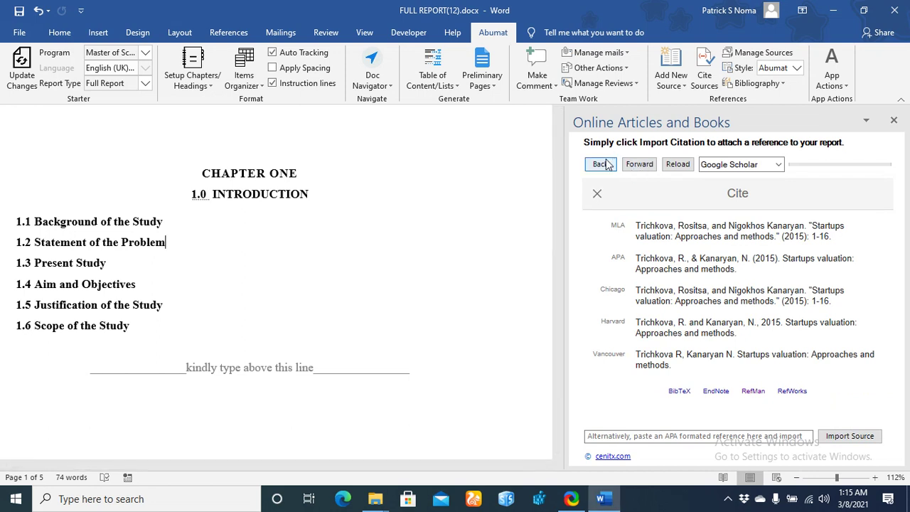
click(778, 164)
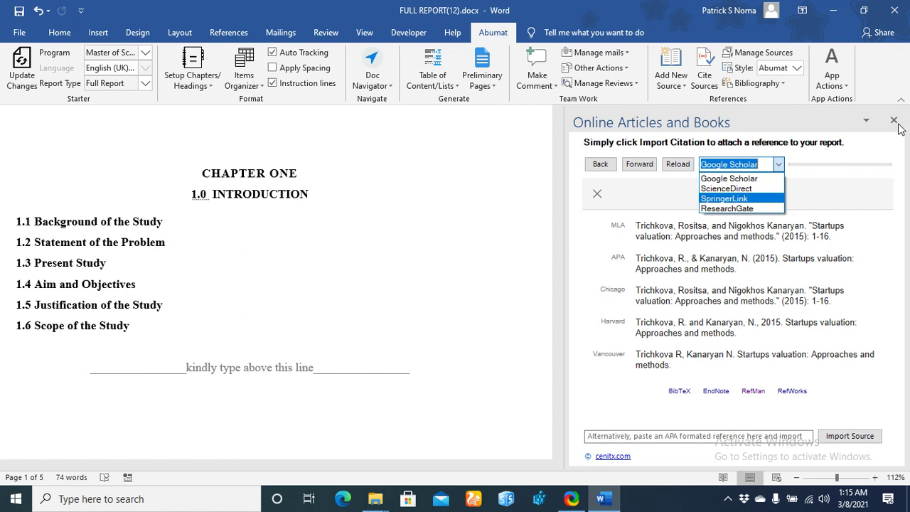
- Close the online articles search and bring up the list of reference sources available for citing
key(Escape)
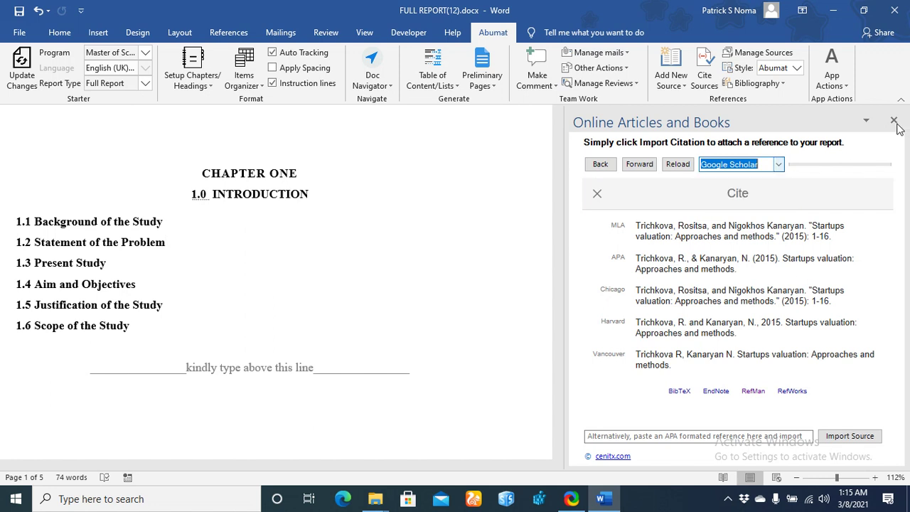
click(893, 120)
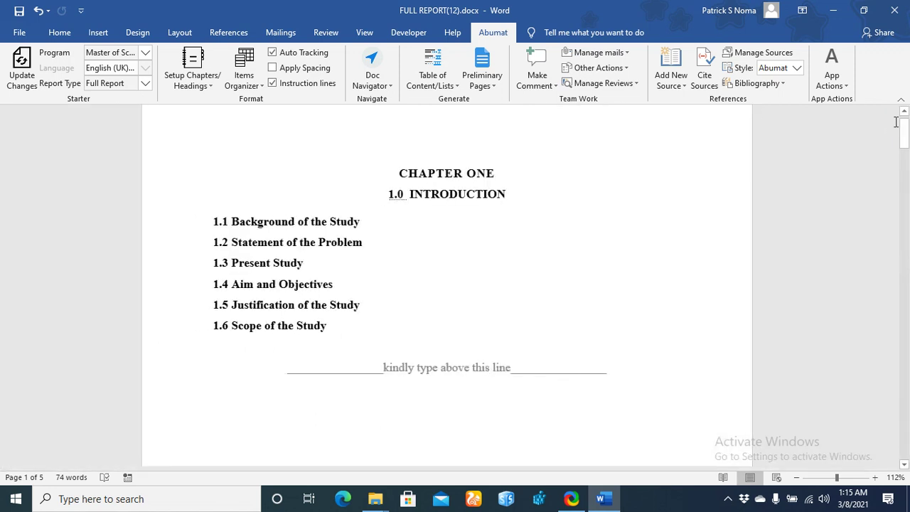
click(702, 82)
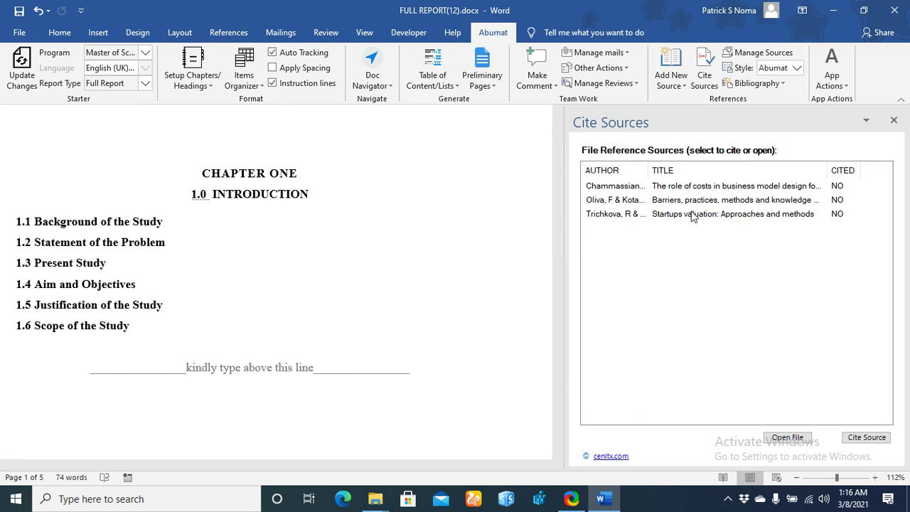
- Add the reference list to the report and view the REFERENCES page
click(431, 82)
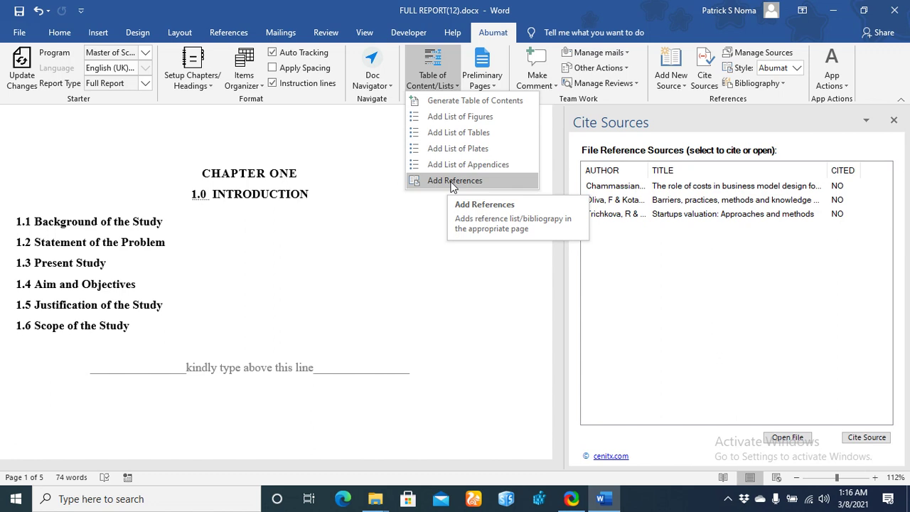
click(451, 184)
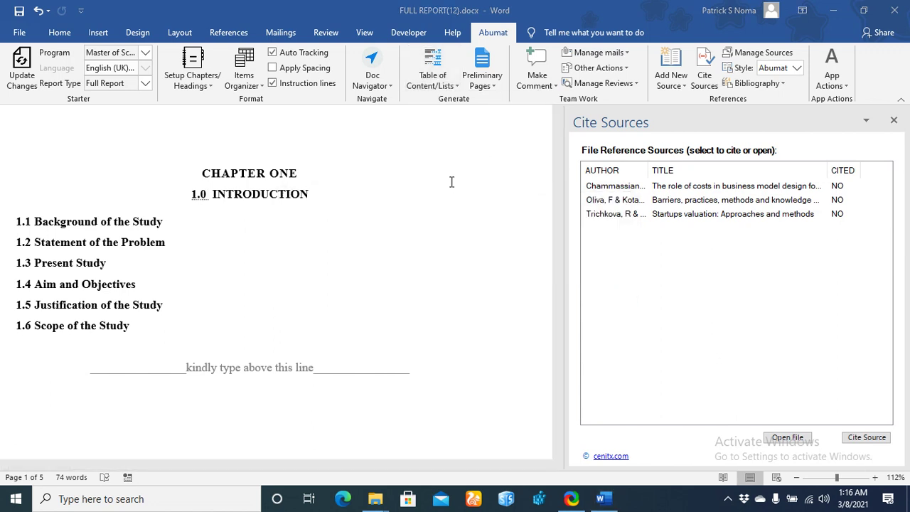
drag(561, 137, 558, 412)
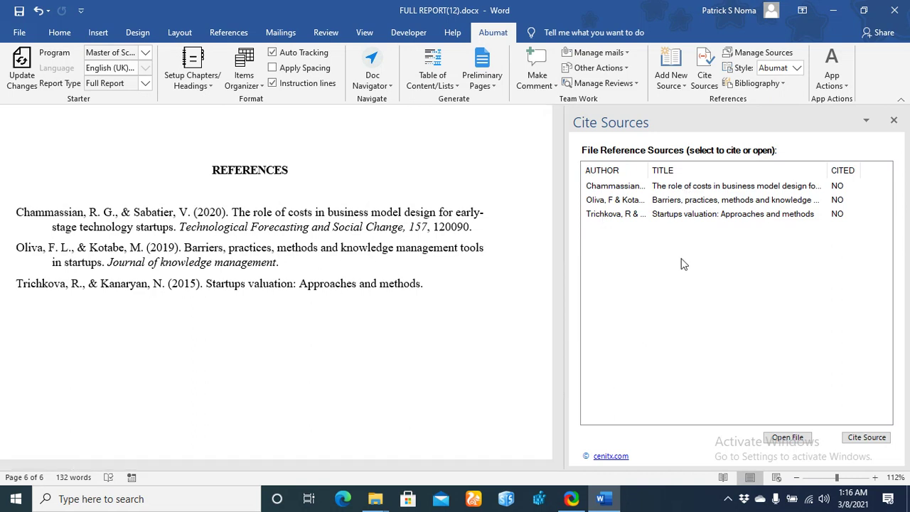
- Fill section 1.1 Background of the Study with sample text generated by =rand()
drag(559, 413, 557, 122)
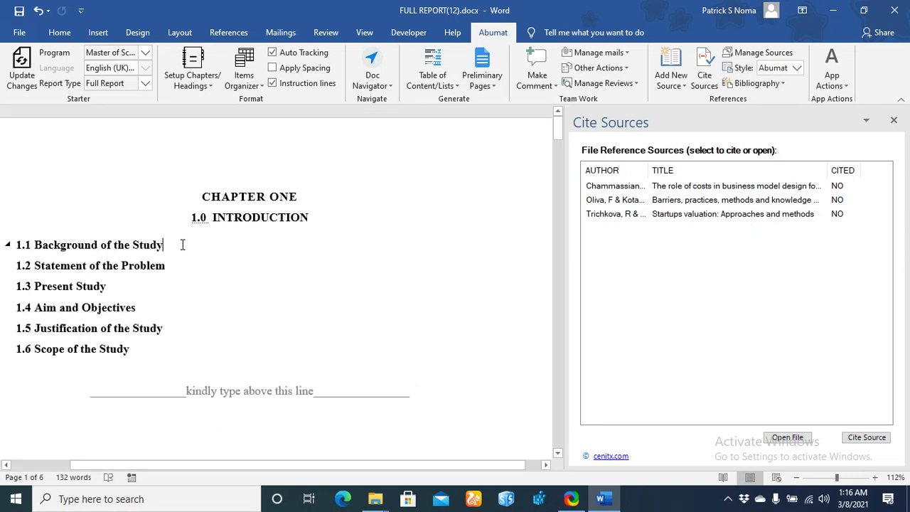
key(Return)
text(r)
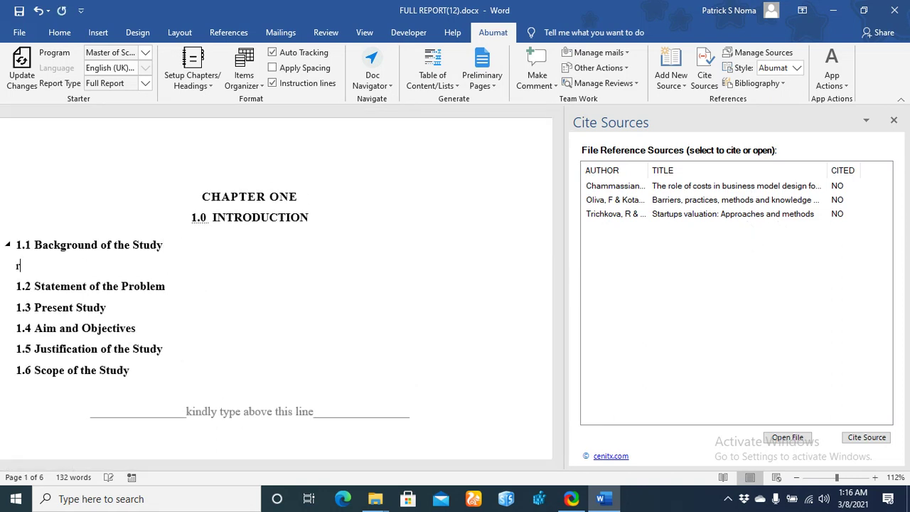
text(=rand())
key(Return)
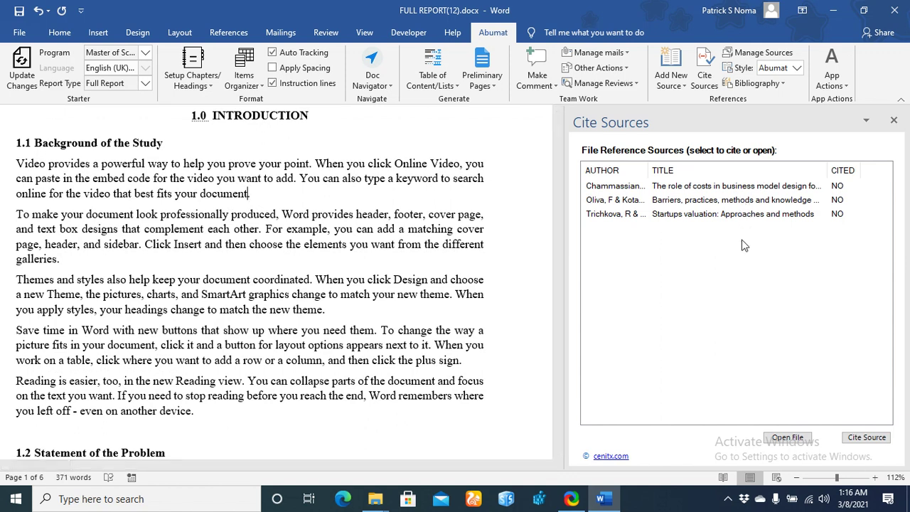
- Cite "The role of costs in business model design" at the first paragraph's end and "Startups valuation: Approaches and methods" at the second's
click(266, 205)
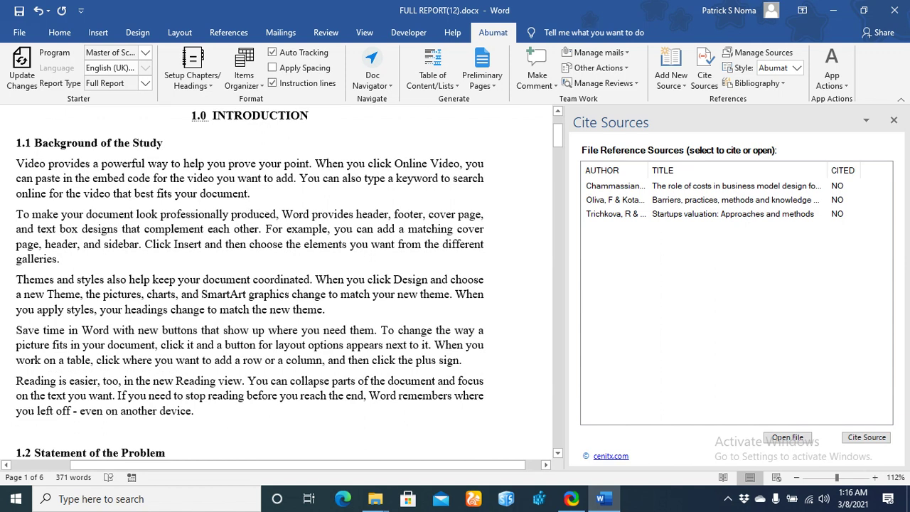
click(699, 189)
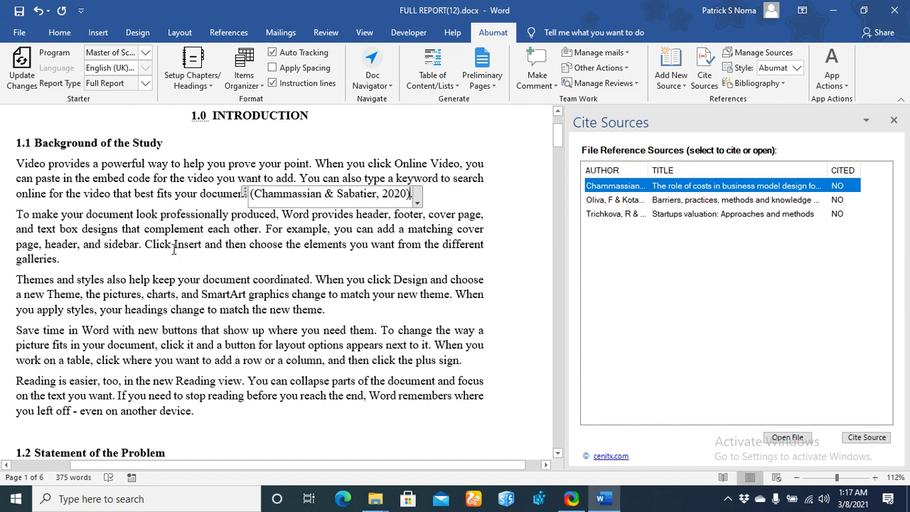
click(101, 270)
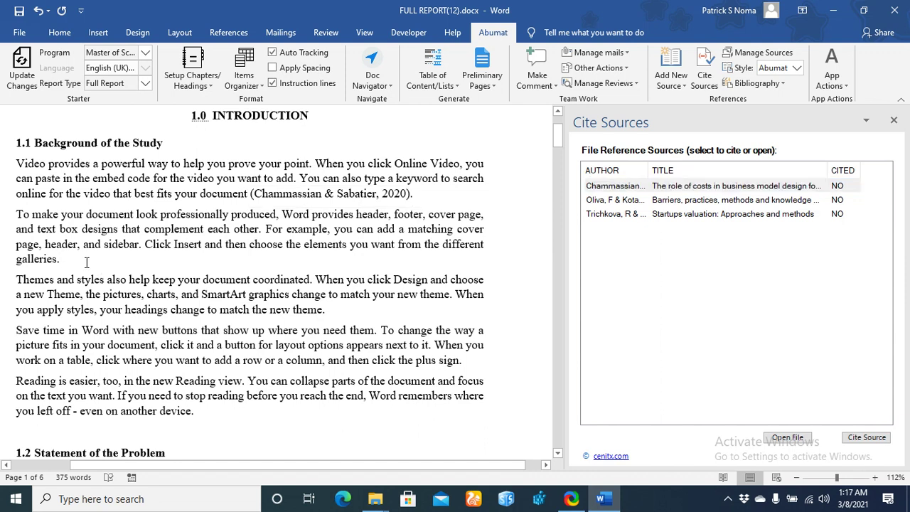
click(724, 217)
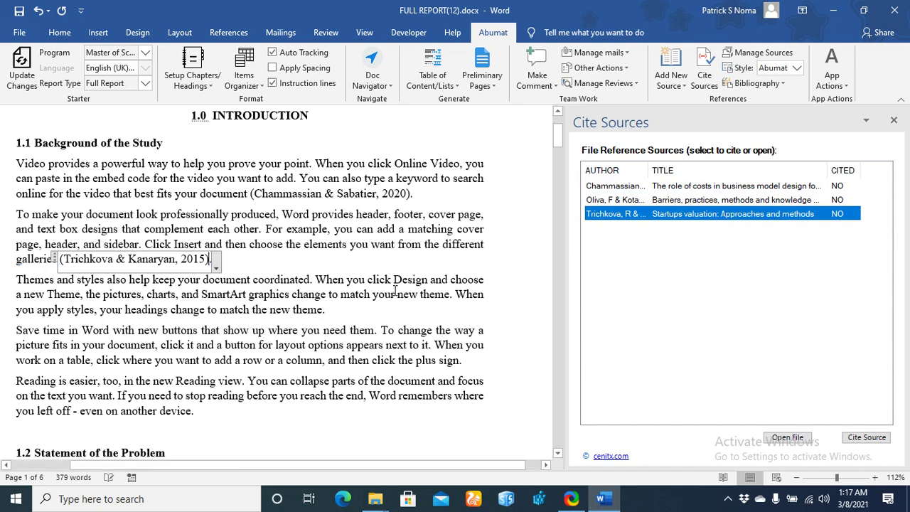
- Cite all three reference sources together at the end of the third paragraph and close the source list
click(359, 307)
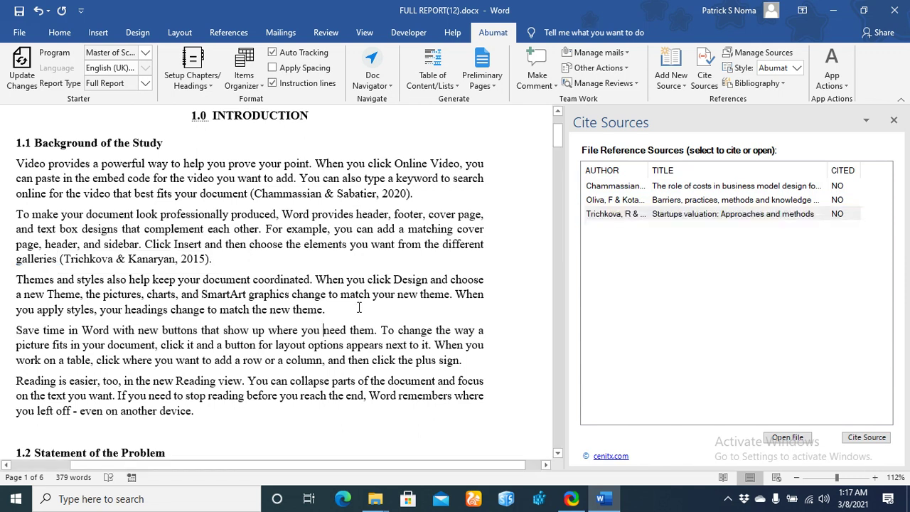
key(Down)
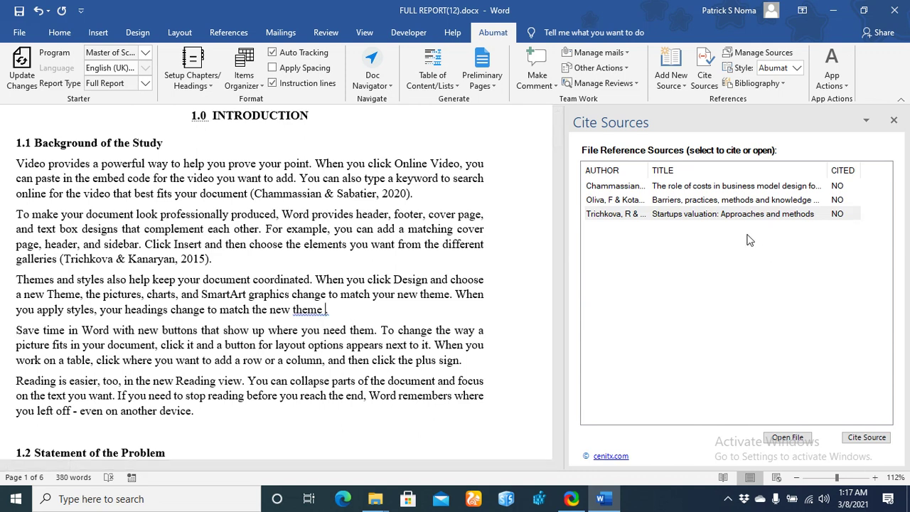
shift+click(688, 201)
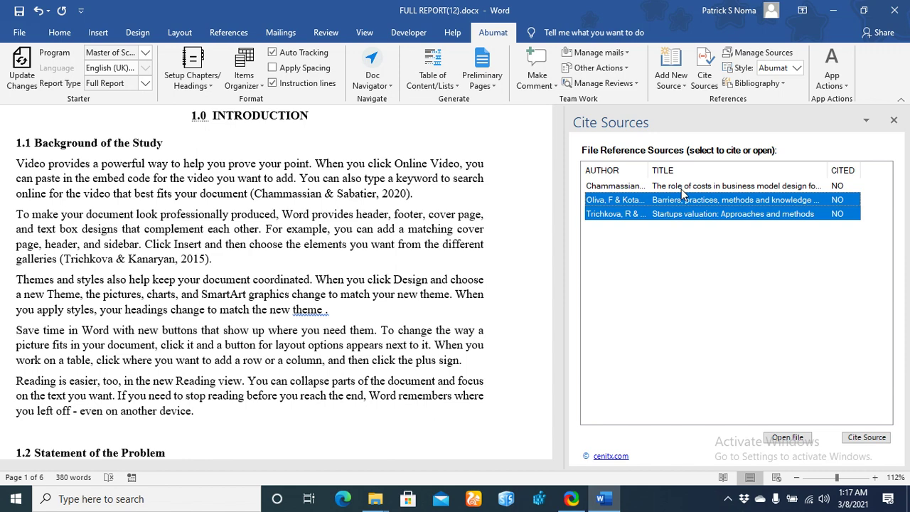
shift+click(680, 187)
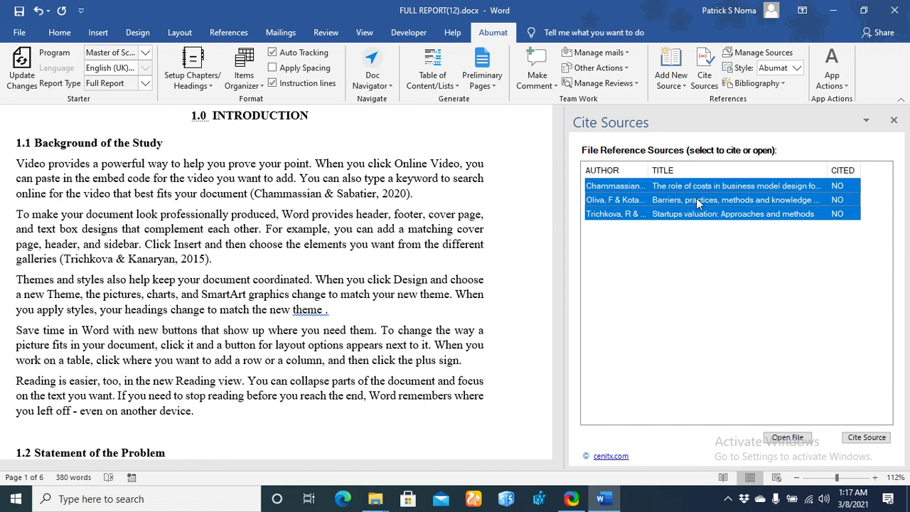
right_click(695, 202)
click(726, 202)
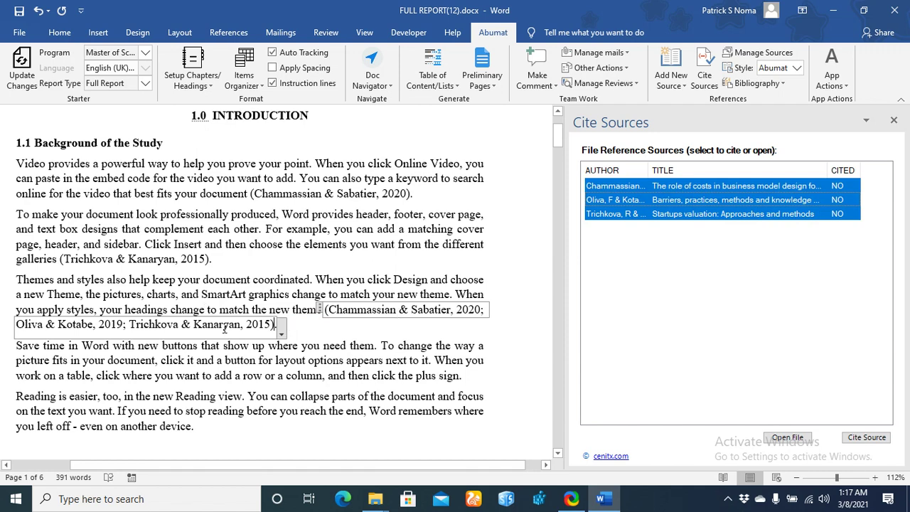
click(336, 326)
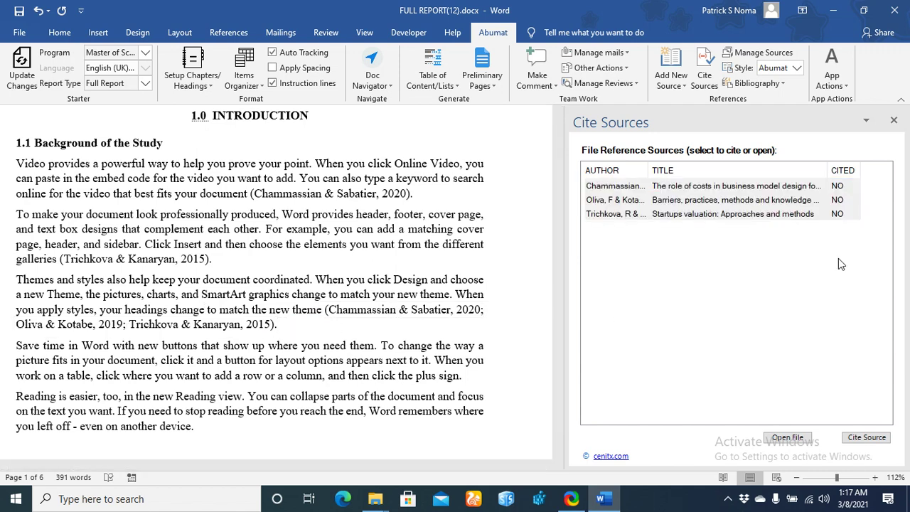
click(894, 121)
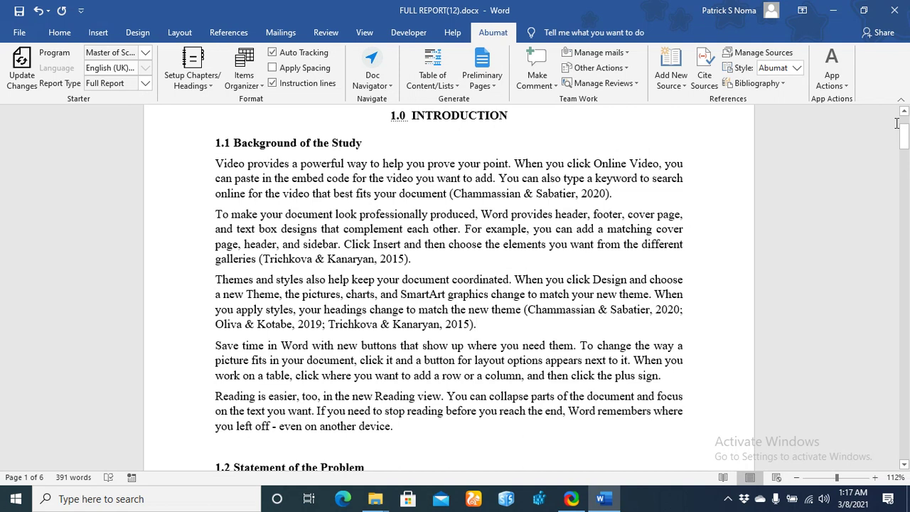
- Set the citation style to Abumat - APA Sixth Edition
click(795, 68)
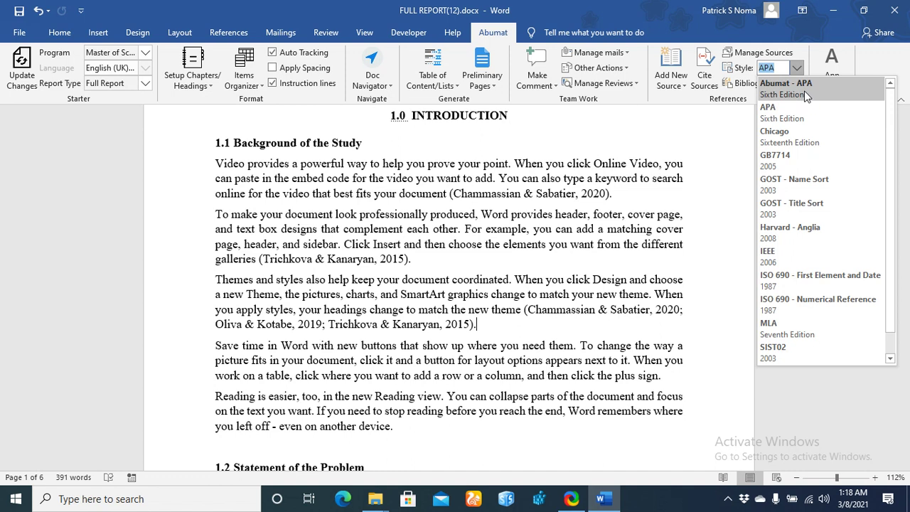
click(809, 96)
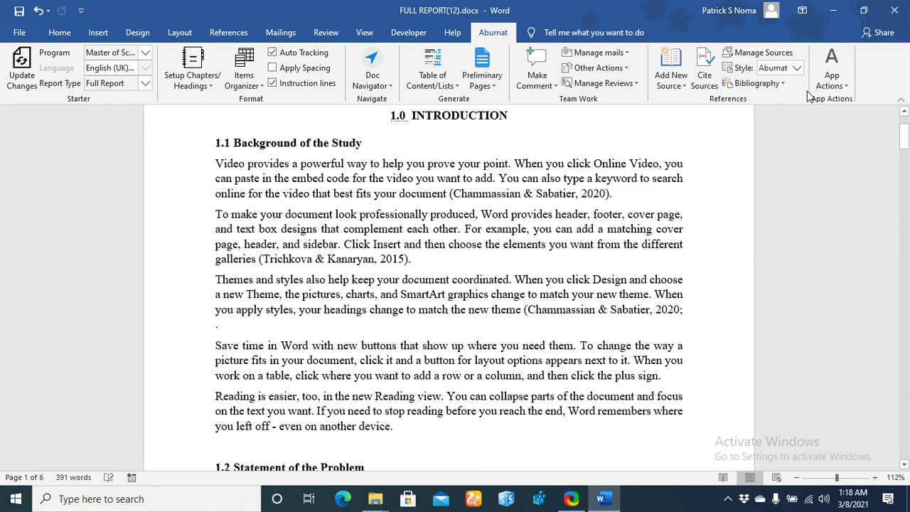
click(796, 67)
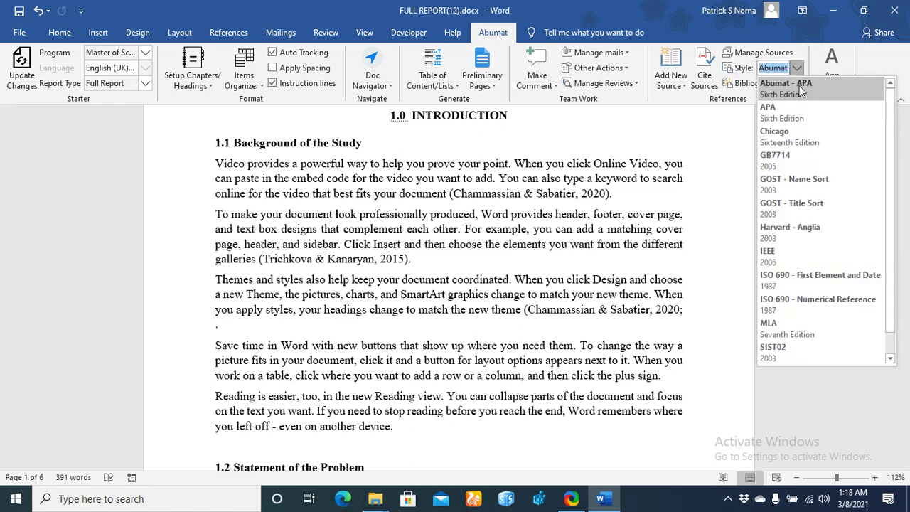
click(792, 89)
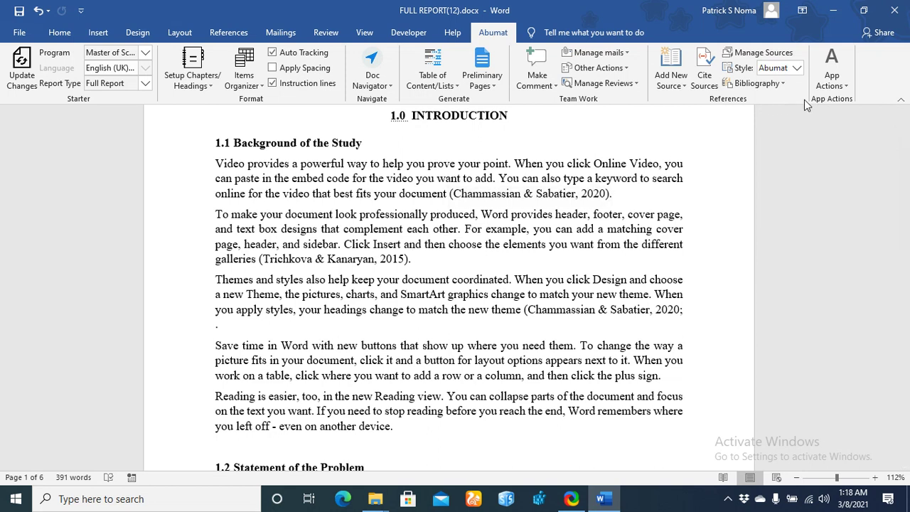
- Preview the knowledge management tools and fracture mechanics sources in the Source Manager's master list and close it
click(747, 57)
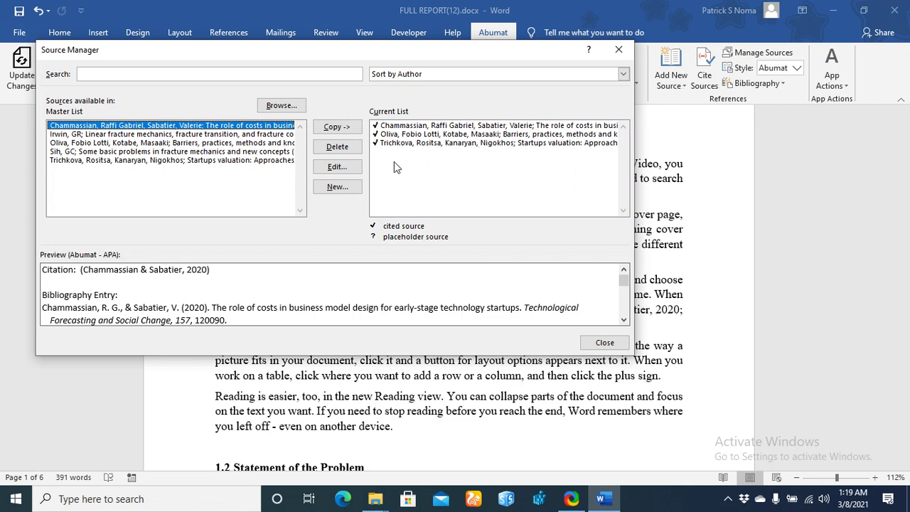
click(162, 144)
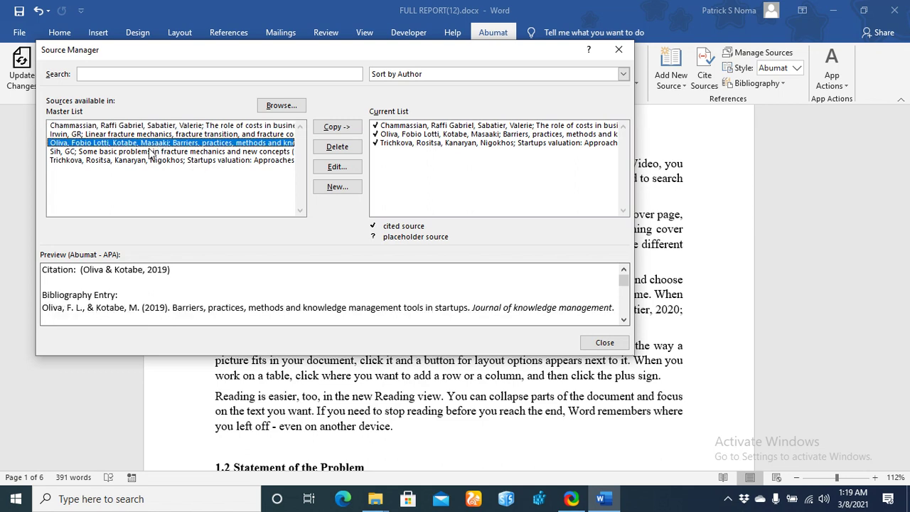
ctrl+click(150, 151)
ctrl+click(150, 152)
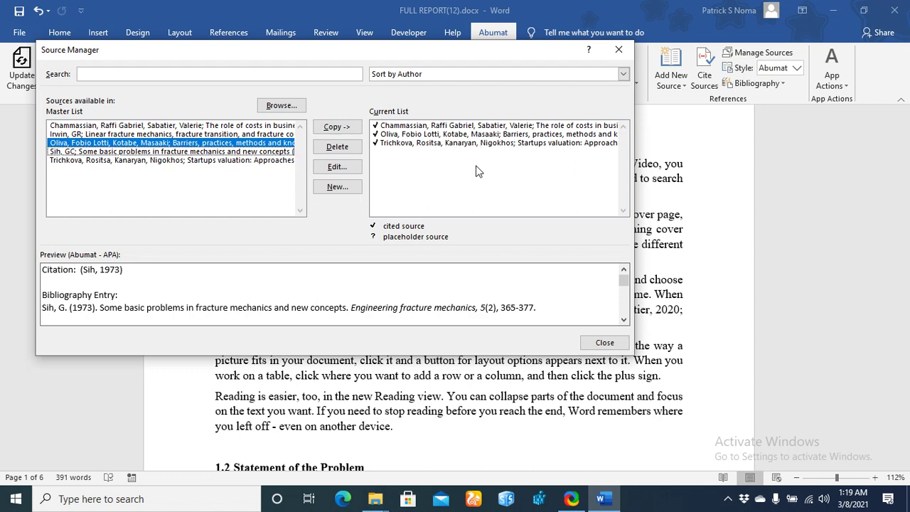
click(604, 342)
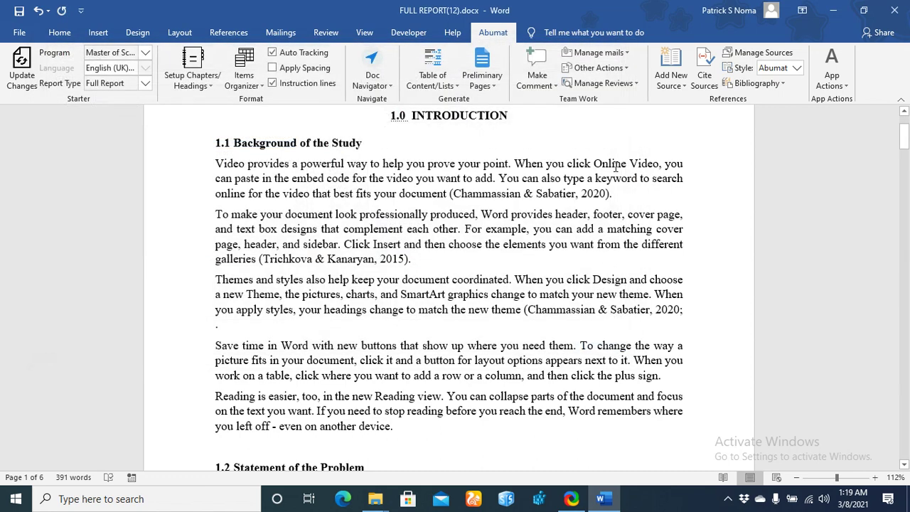
- Look over the citable sources list and the available options for content lists and references
click(707, 75)
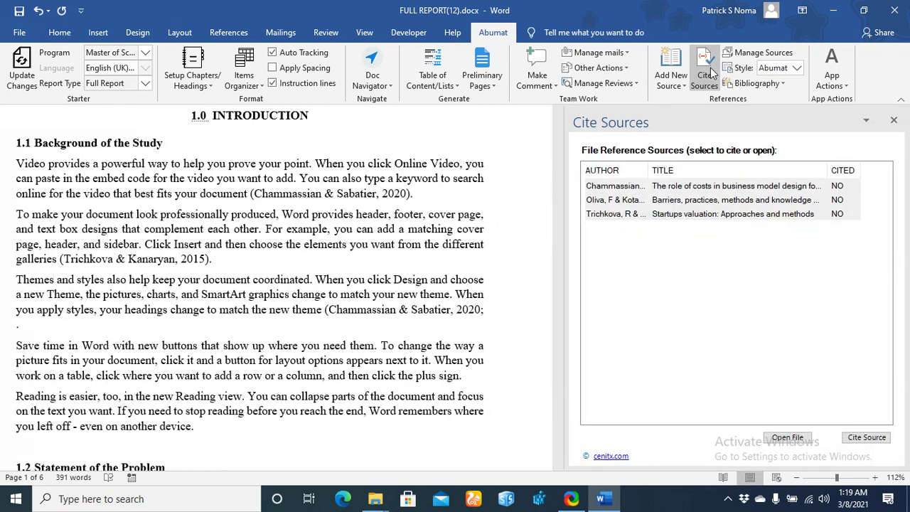
click(889, 119)
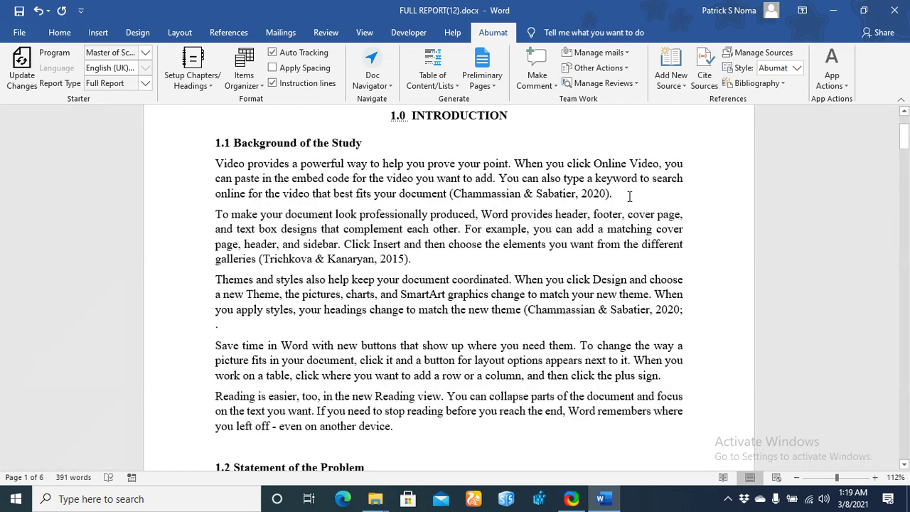
click(440, 91)
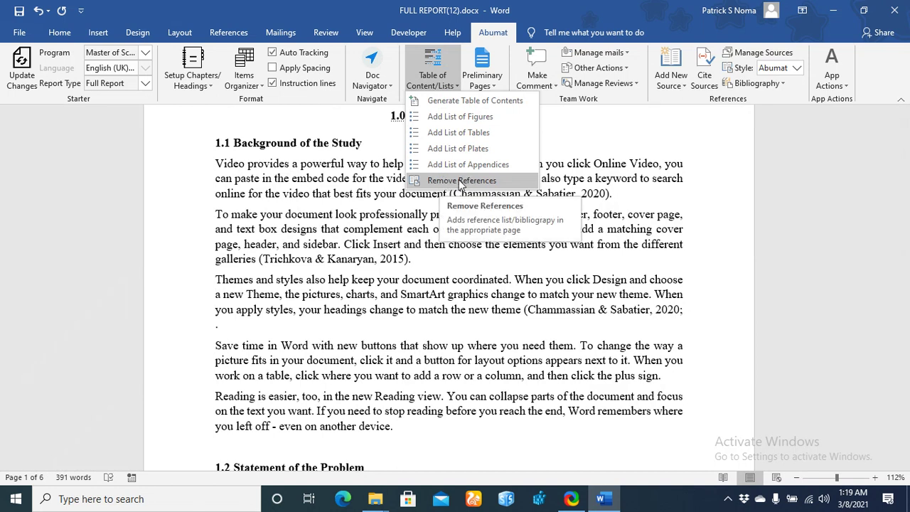
click(545, 299)
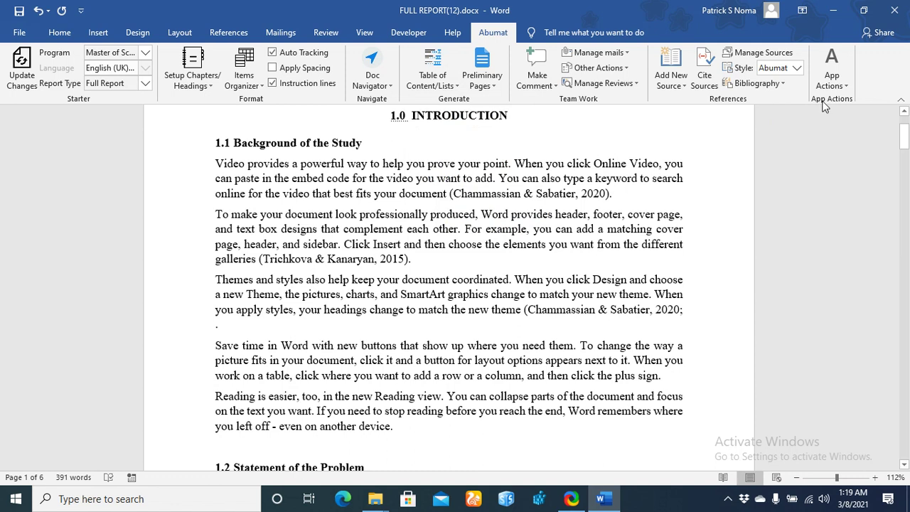
- Review the add-in's app actions and request the Abumat documentation from its help options
click(832, 80)
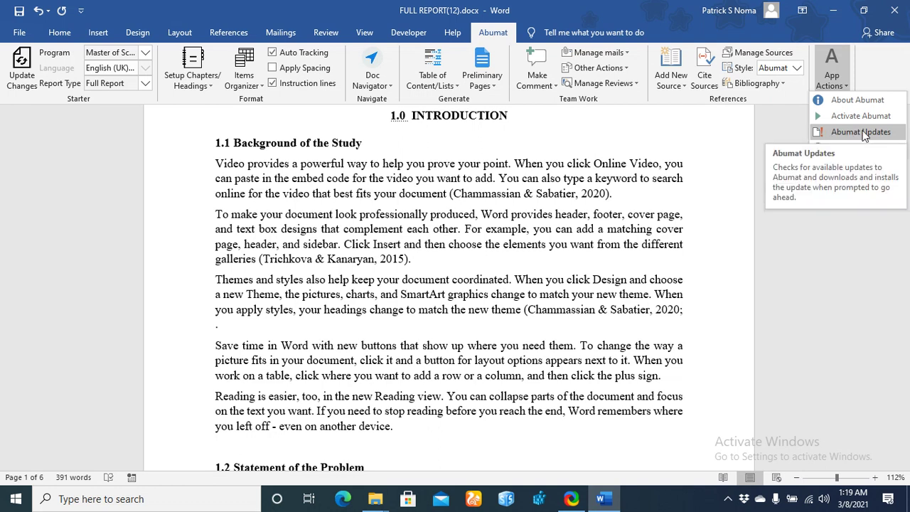
mouse_move(850, 150)
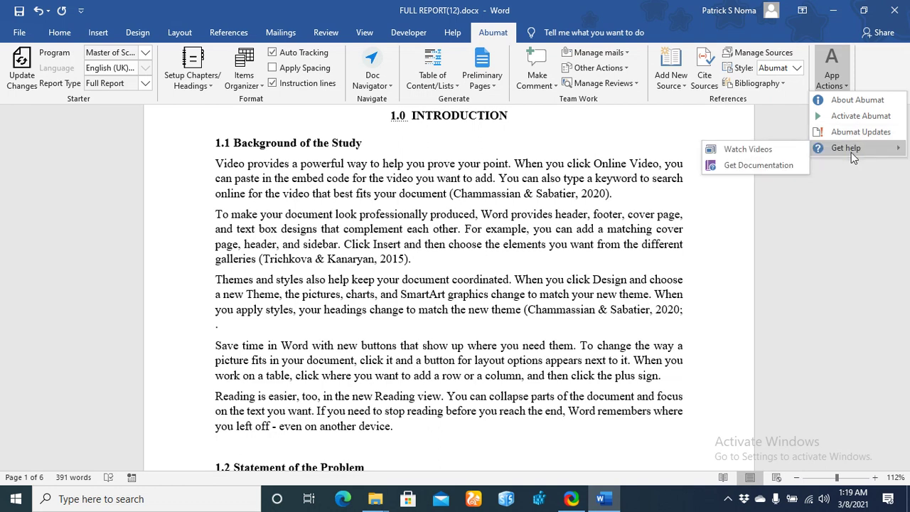
click(752, 165)
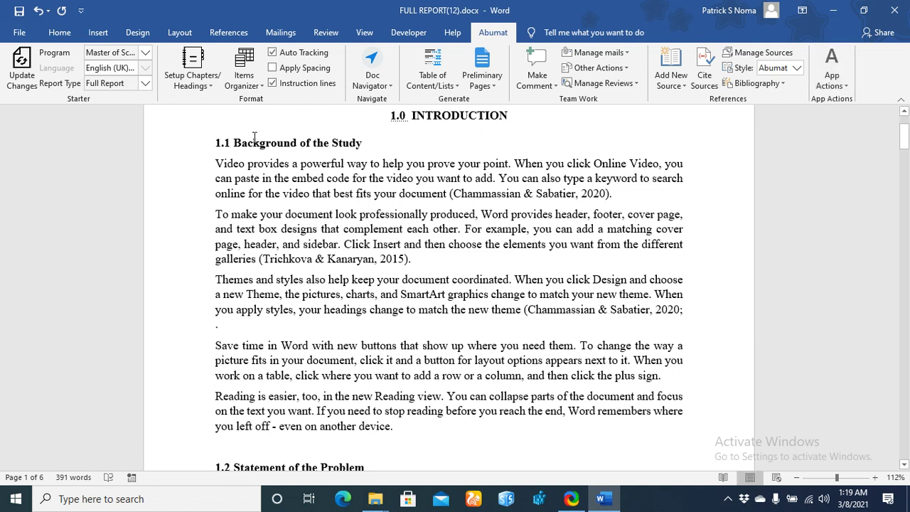
- Look over the botanical and chemistry dictionaries among Word's custom proofing dictionaries, and close the options
click(20, 33)
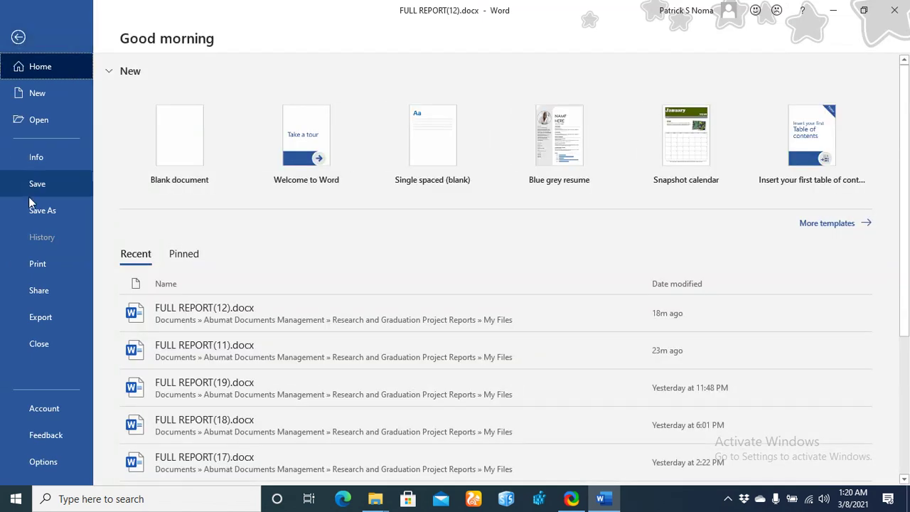
click(42, 462)
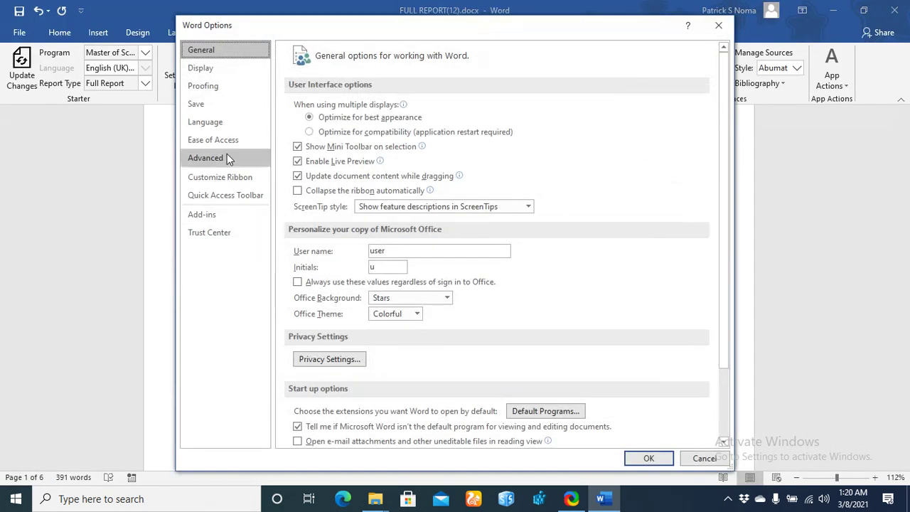
click(208, 86)
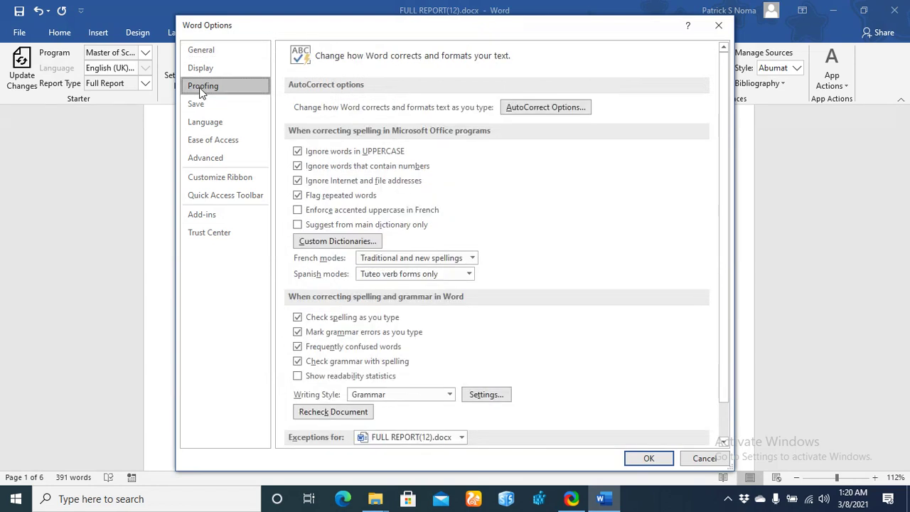
click(348, 243)
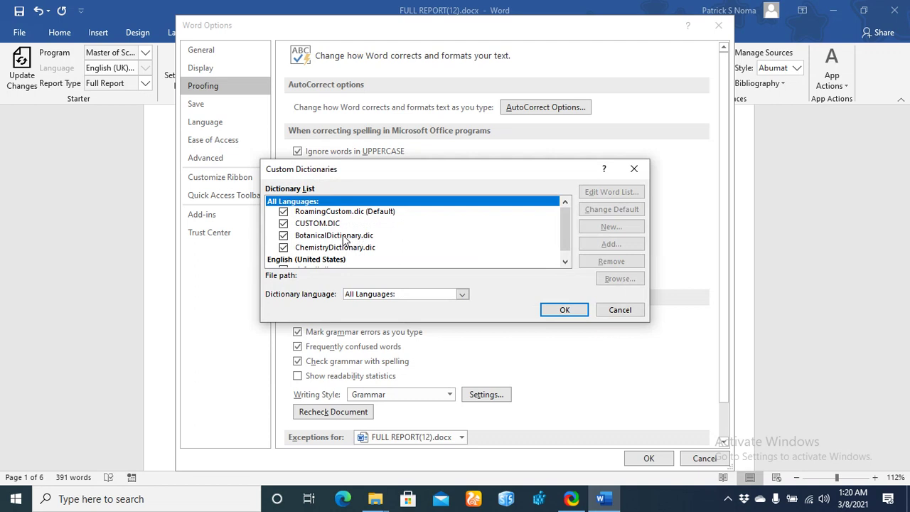
click(344, 238)
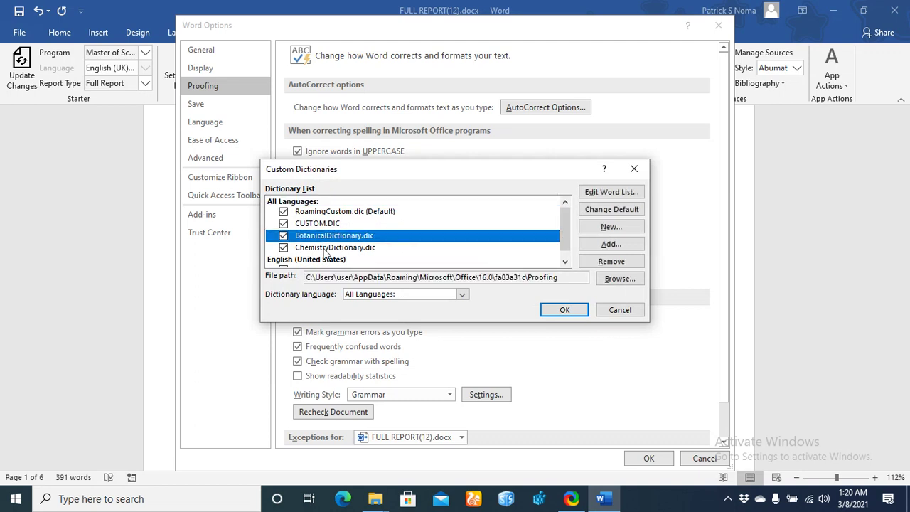
click(325, 249)
click(578, 310)
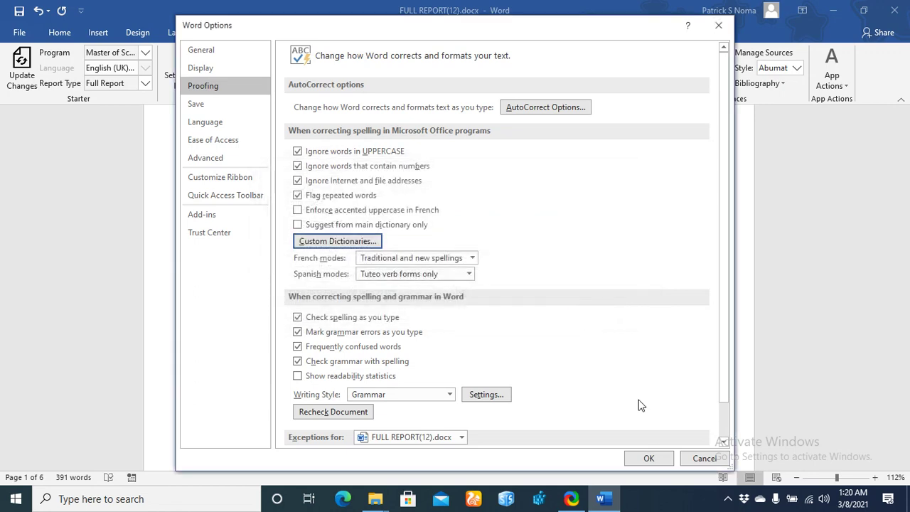
click(649, 463)
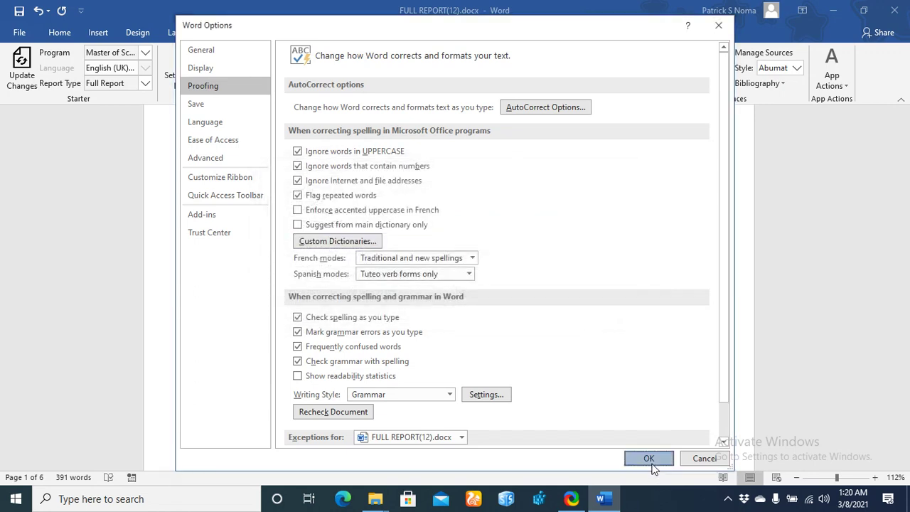